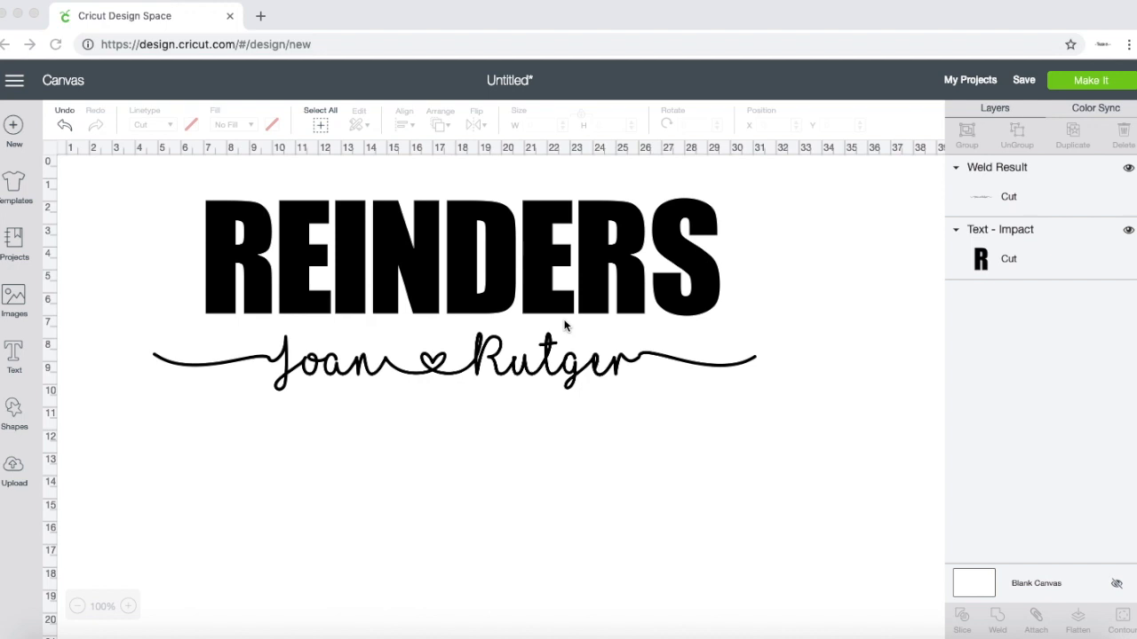
scroll(573, 409, "down", 1)
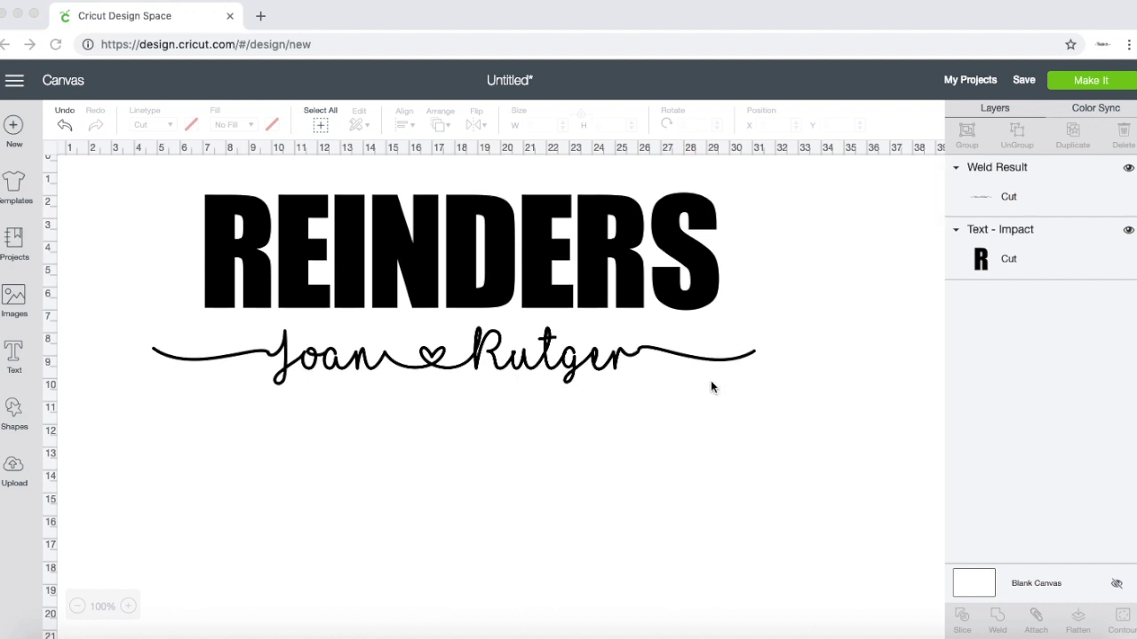
scroll(710, 387, "up", 1)
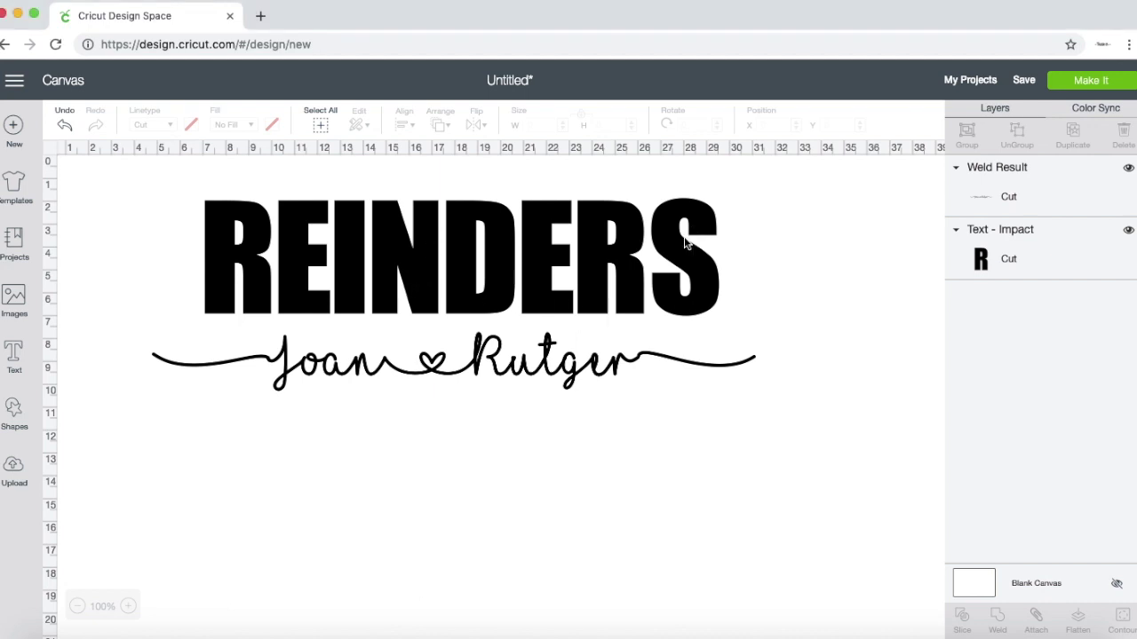
left_click(558, 377)
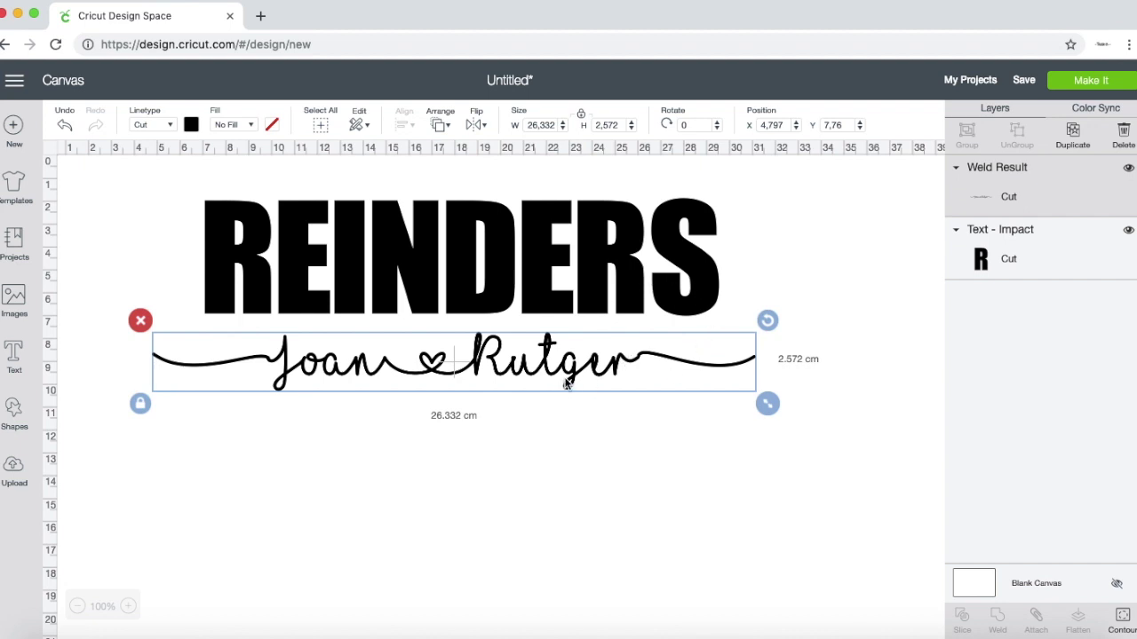
left_click(673, 236)
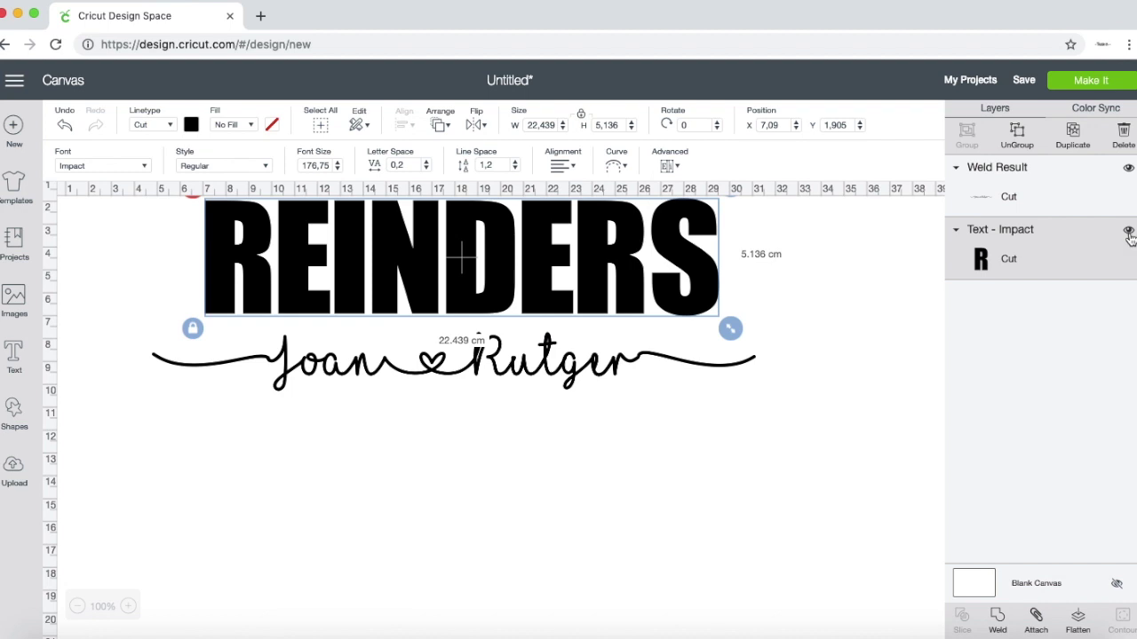
left_click(1128, 232)
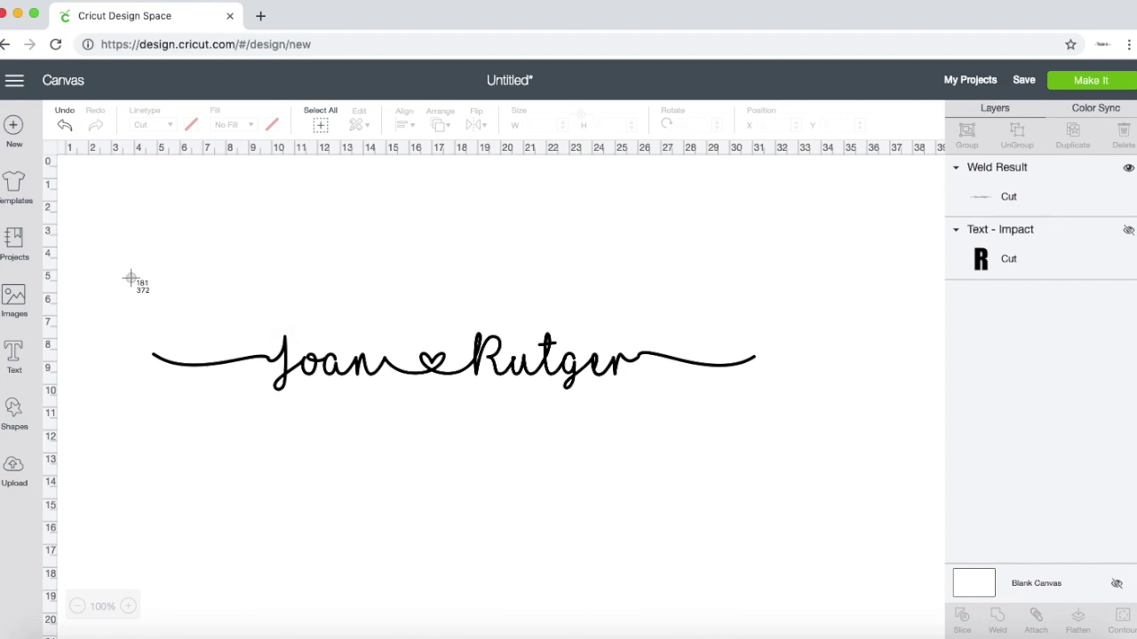
- Take a screenshot of the Joan ♥ Rutger script and switch to a new Inkscape document
left_click_drag(130, 278, 806, 433)
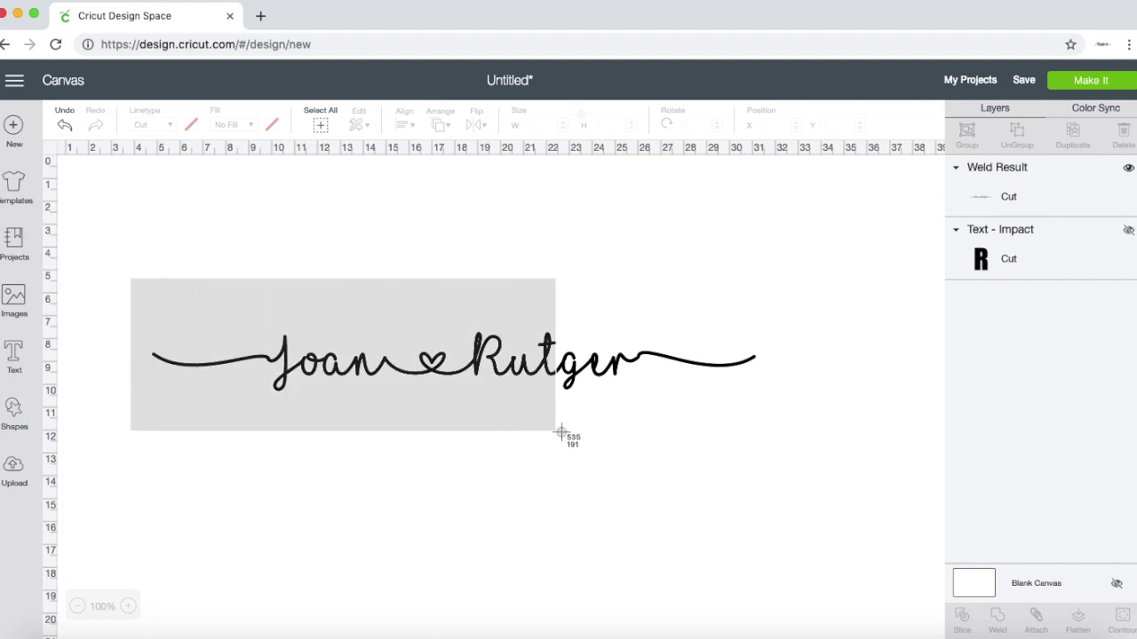
left_click_drag(807, 432, 807, 433)
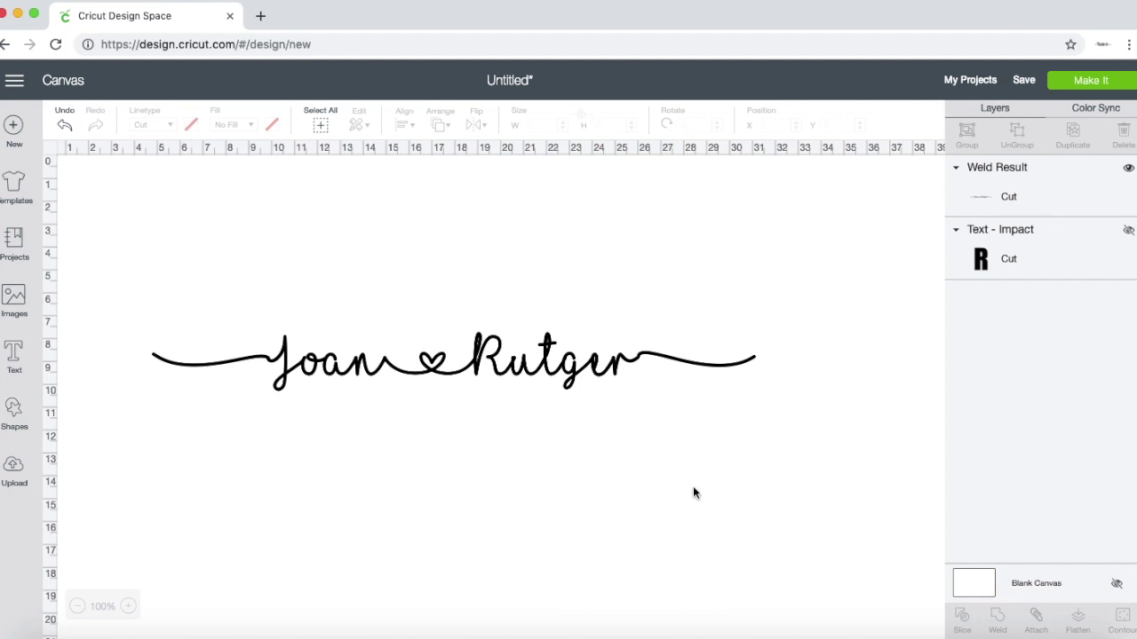
left_click(465, 636)
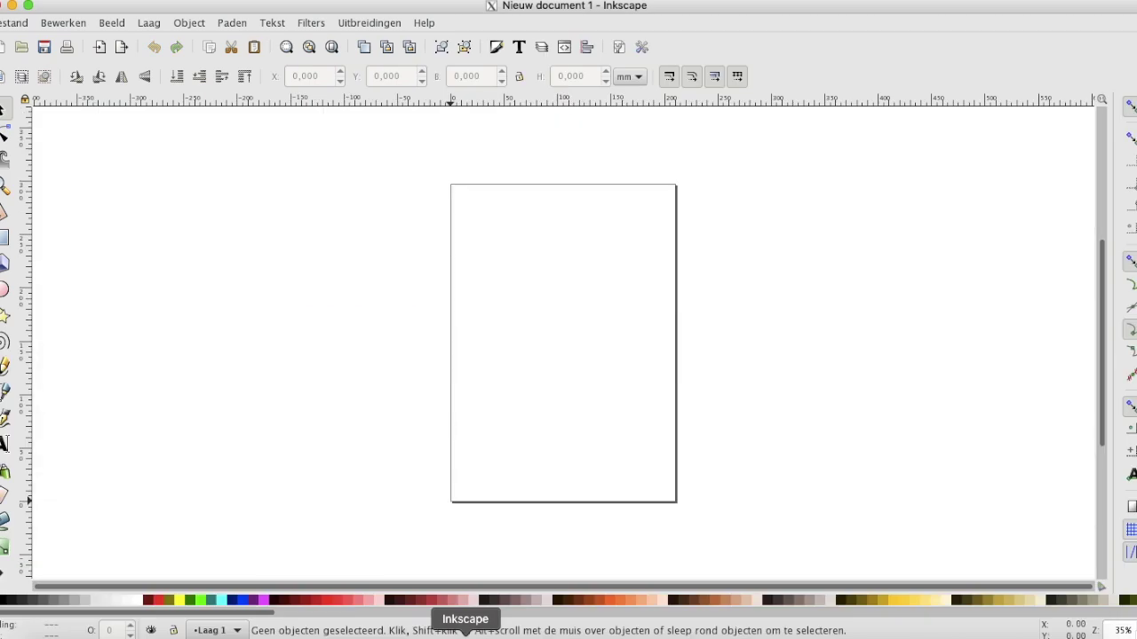
- Open Schermafbeelding 2019-03-04 om 21.01.55.png in Inkscape and enlarge the window to fill the screen
left_click(16, 24)
left_click(20, 85)
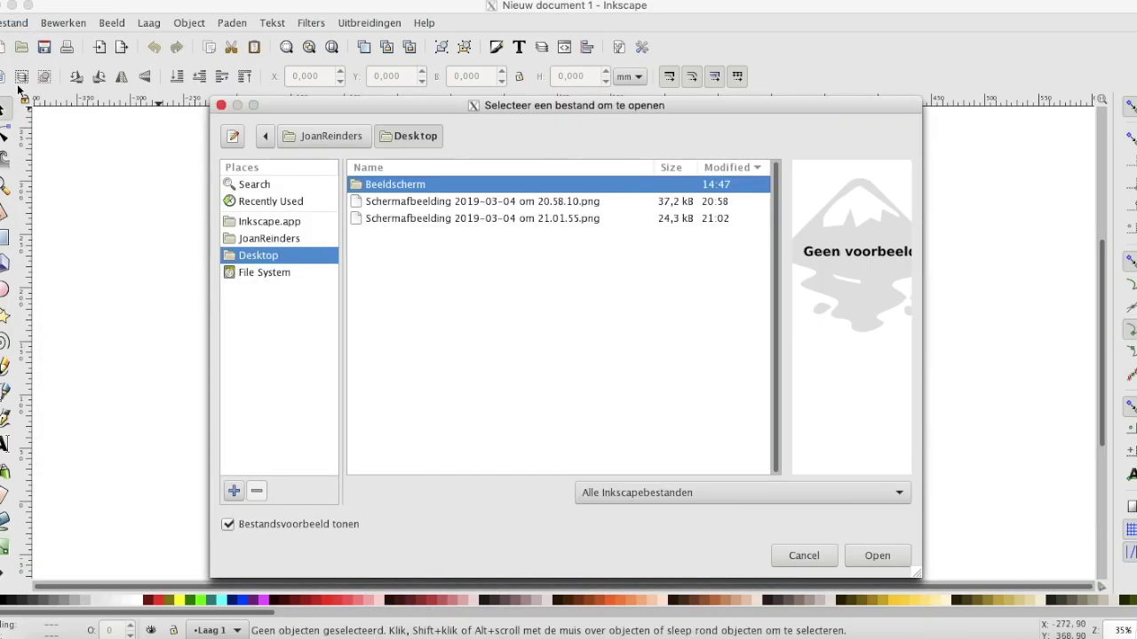
left_click(470, 203)
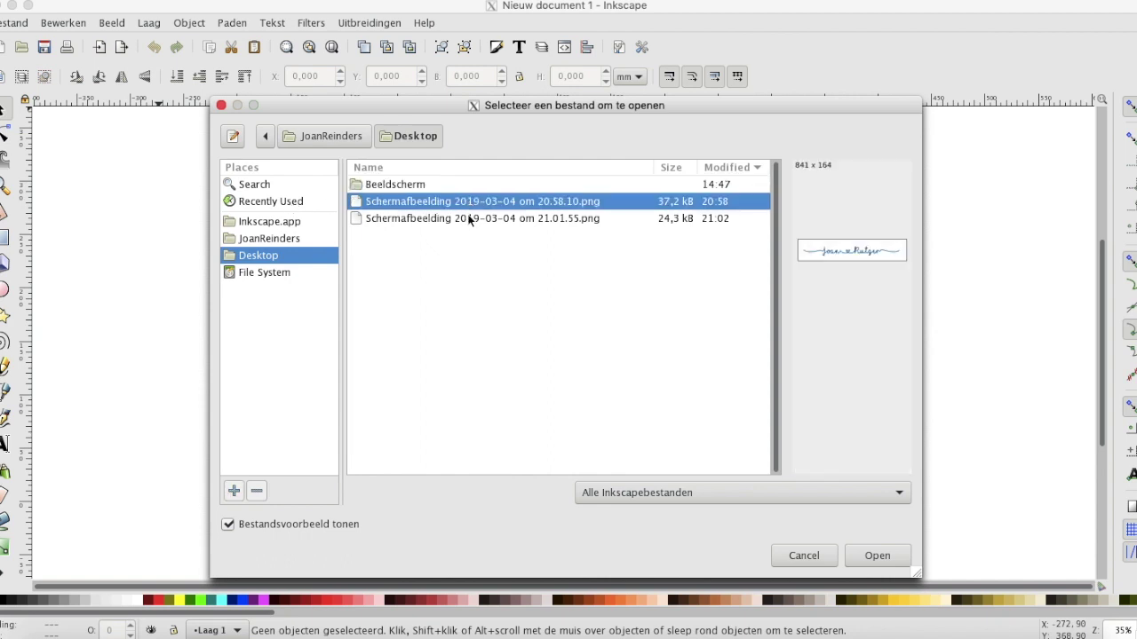
left_click(470, 221)
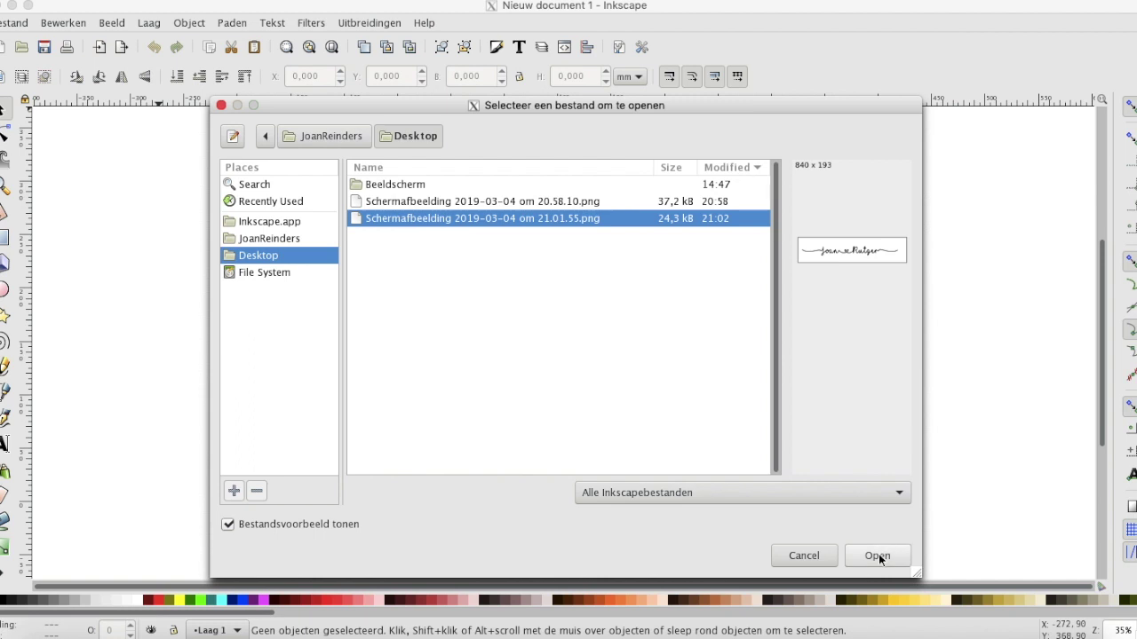
left_click(878, 556)
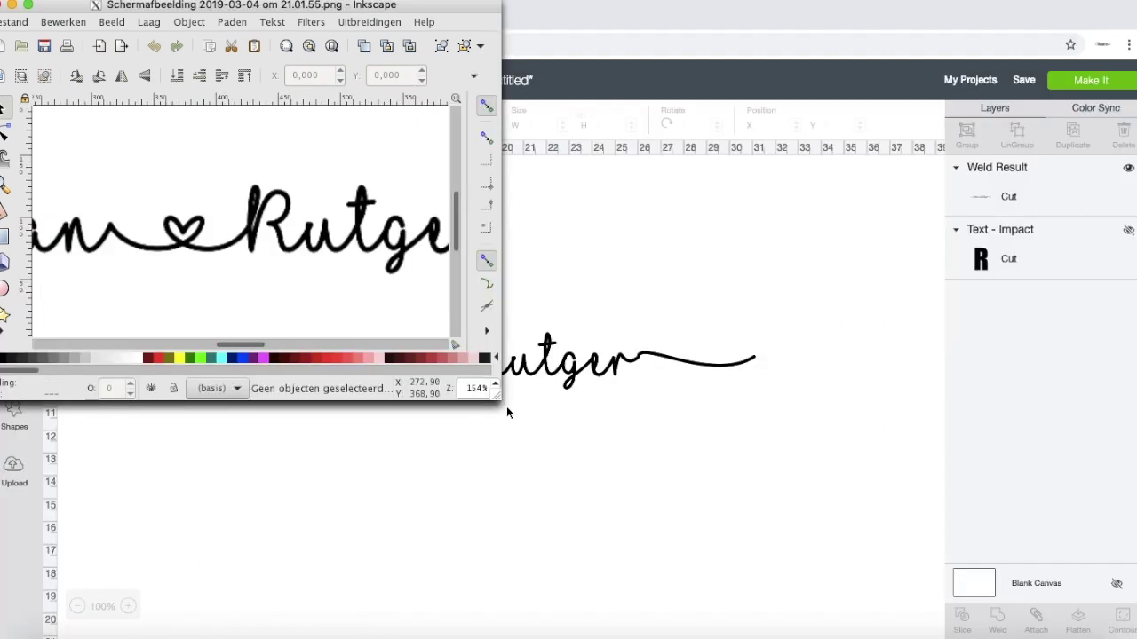
left_click_drag(497, 400, 1128, 633)
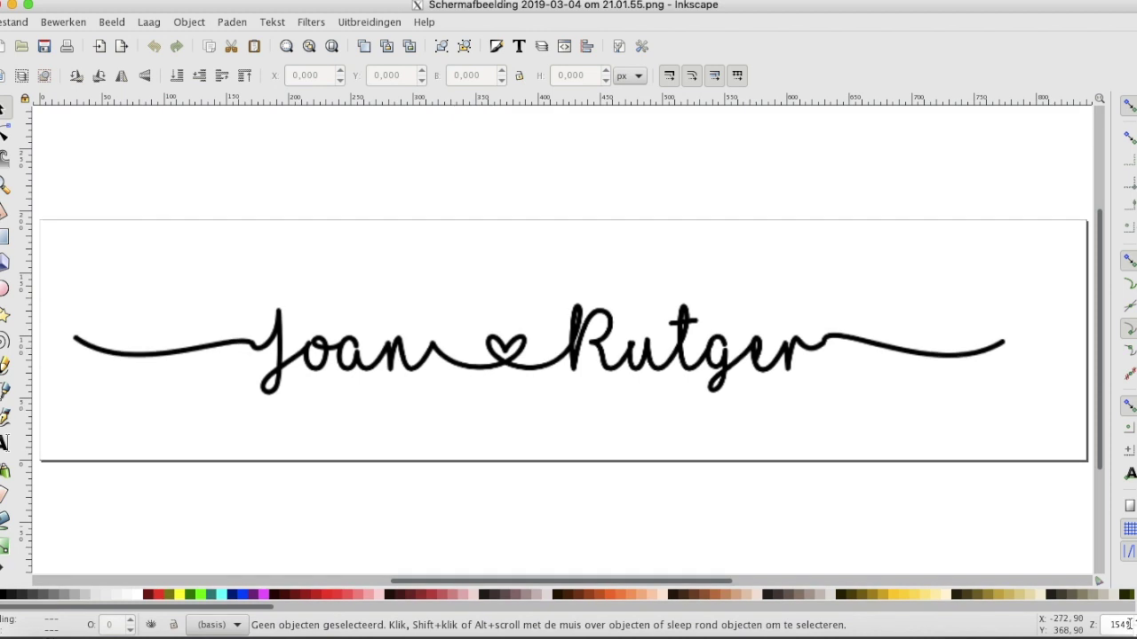
- Trace the script bitmap with live preview and background removal on and smoothing off
left_click_drag(145, 9, 143, 15)
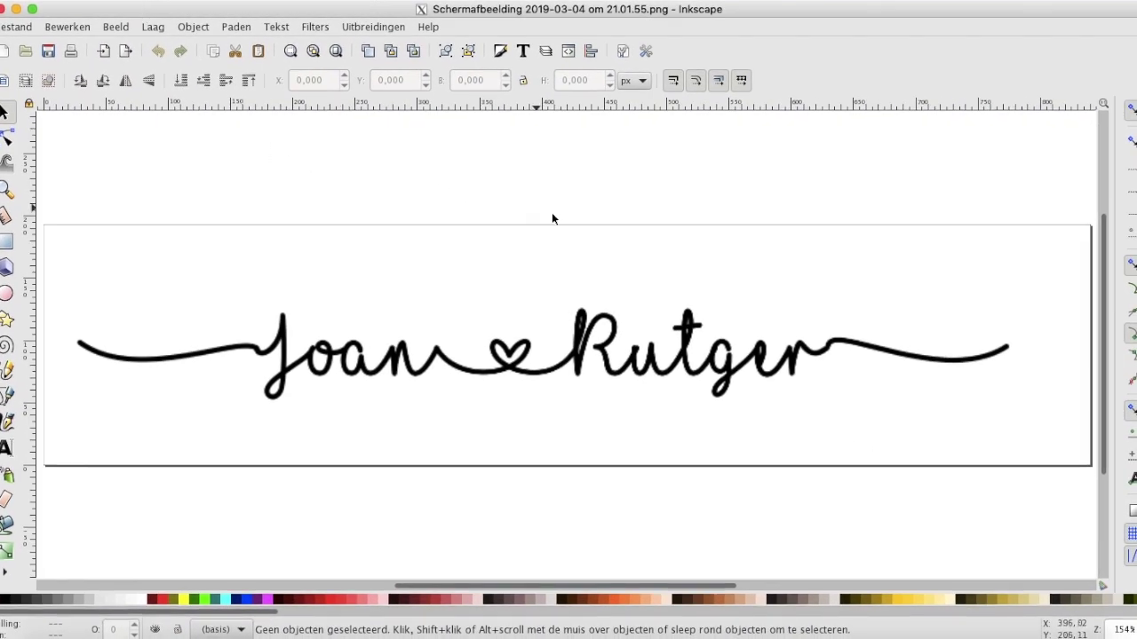
left_click(596, 348)
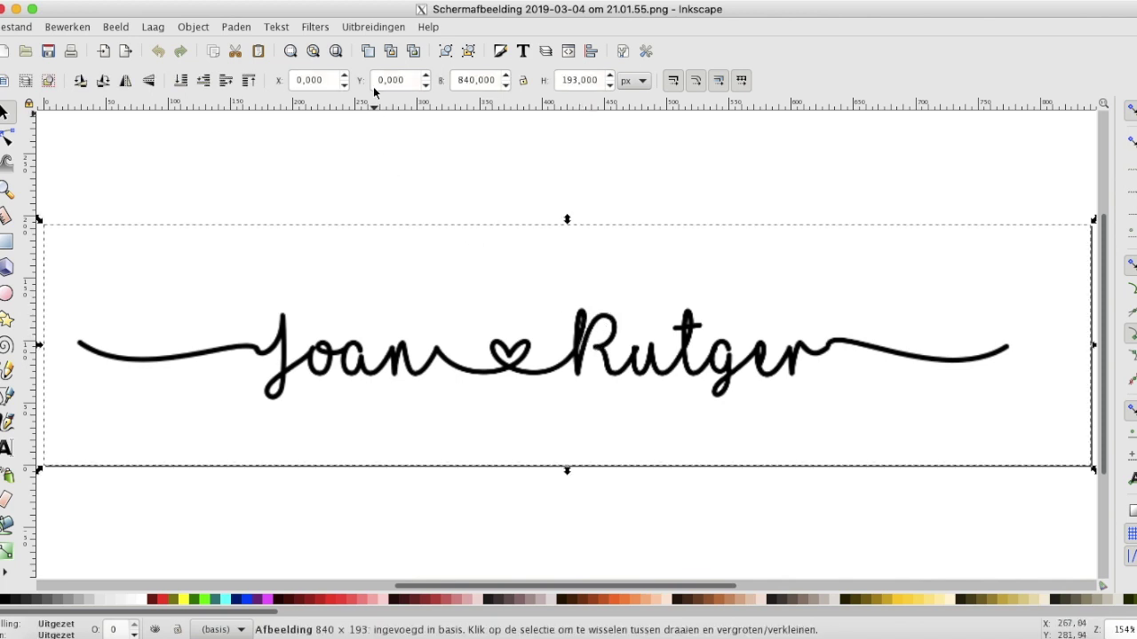
left_click(240, 28)
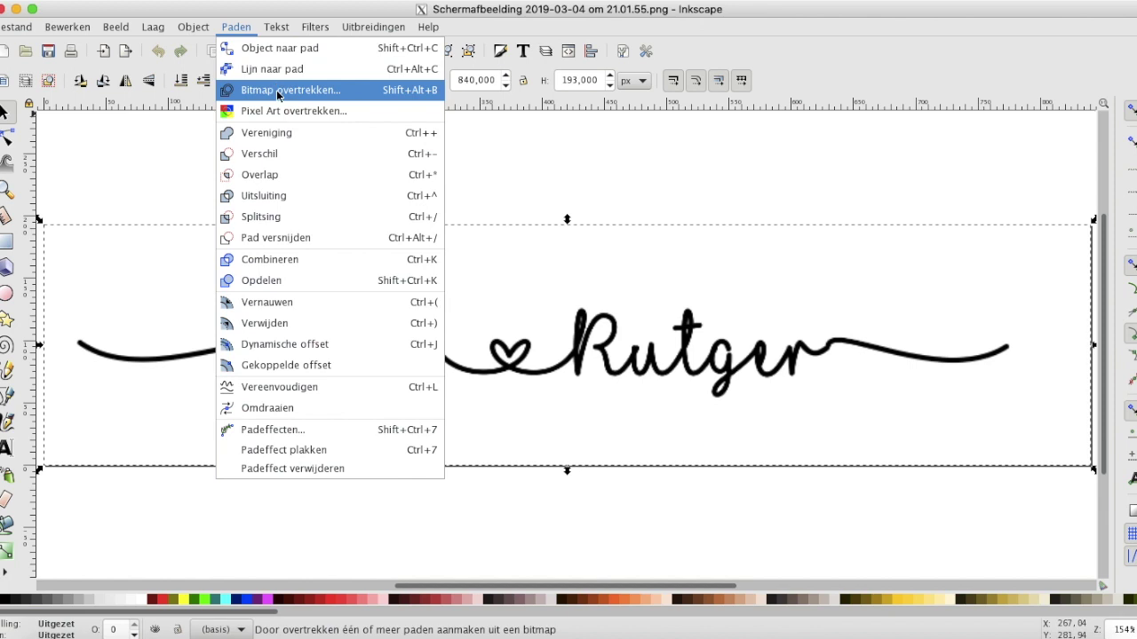
left_click(277, 90)
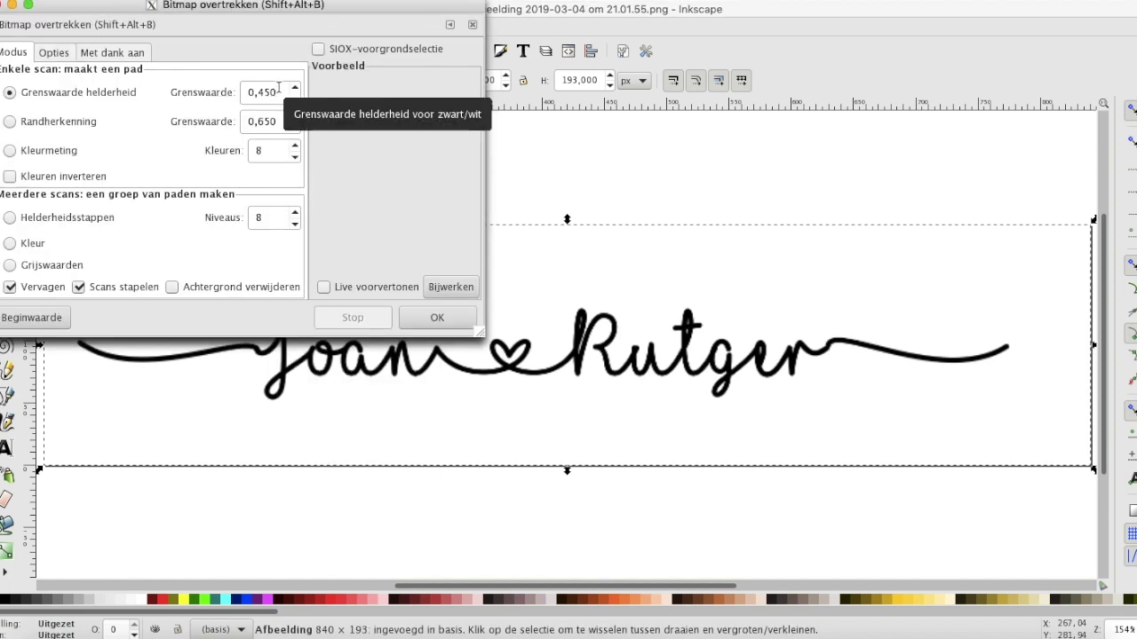
left_click(323, 287)
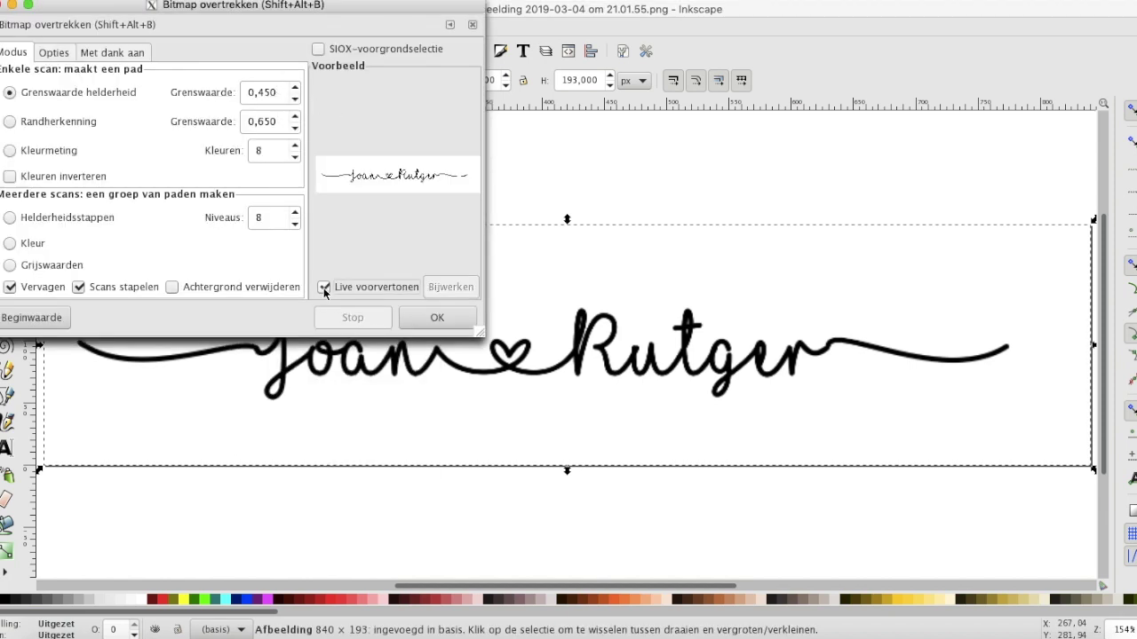
left_click(172, 287)
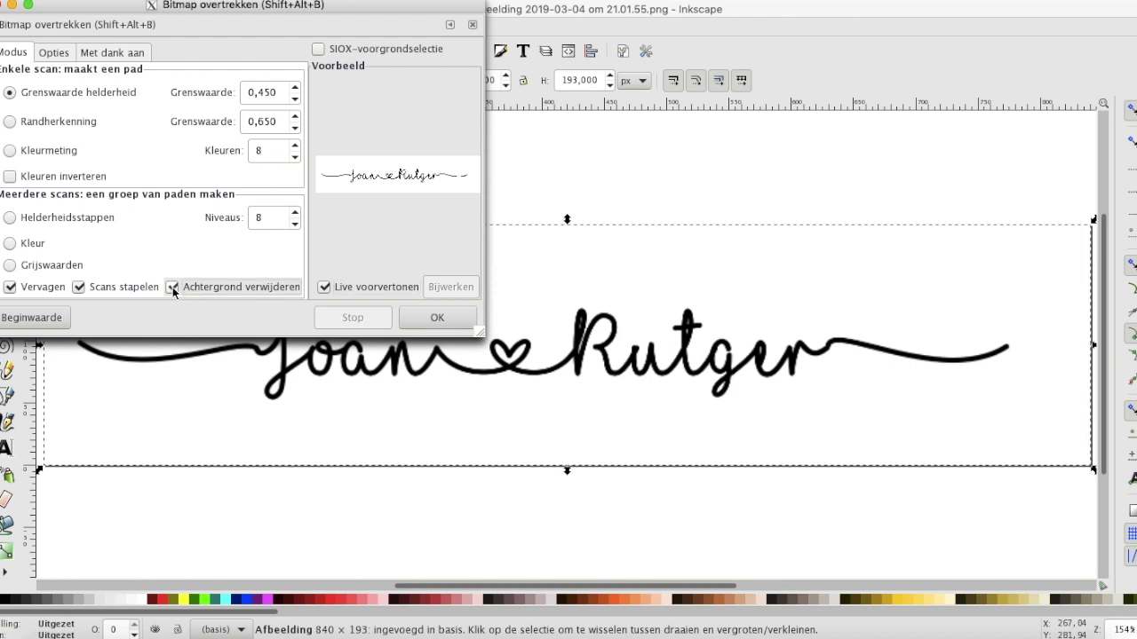
left_click(10, 287)
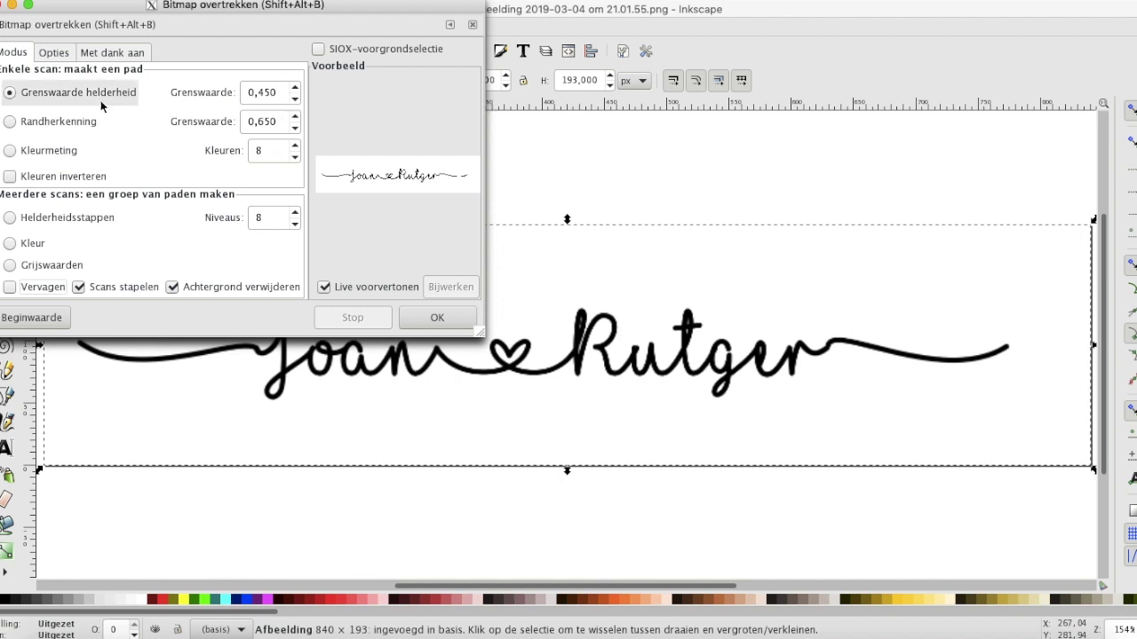
left_click(433, 318)
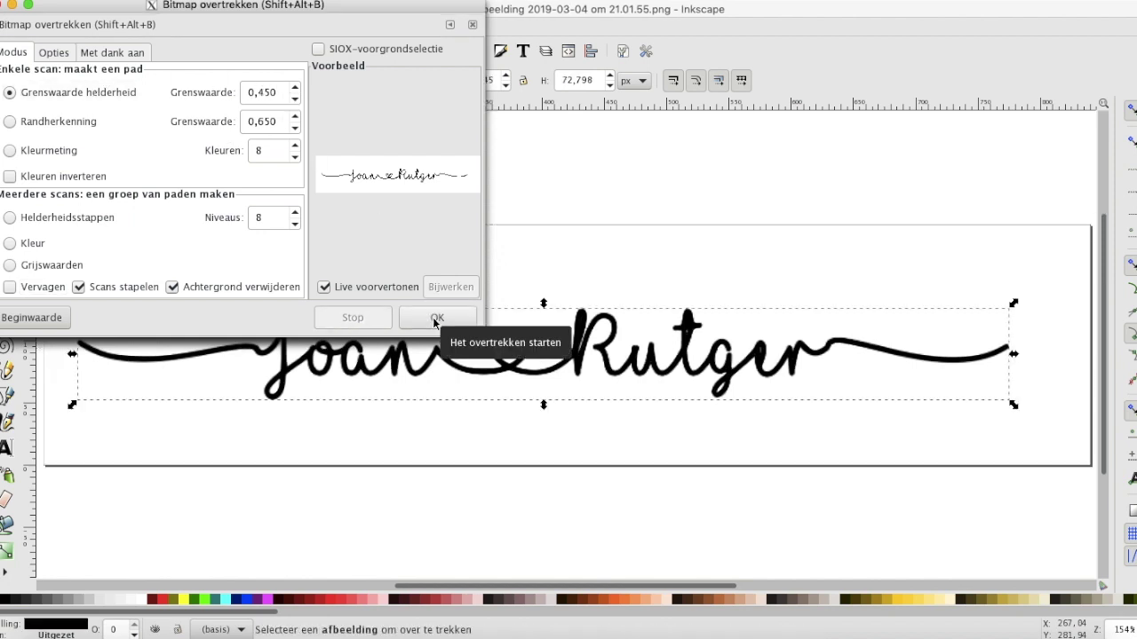
left_click(1, 6)
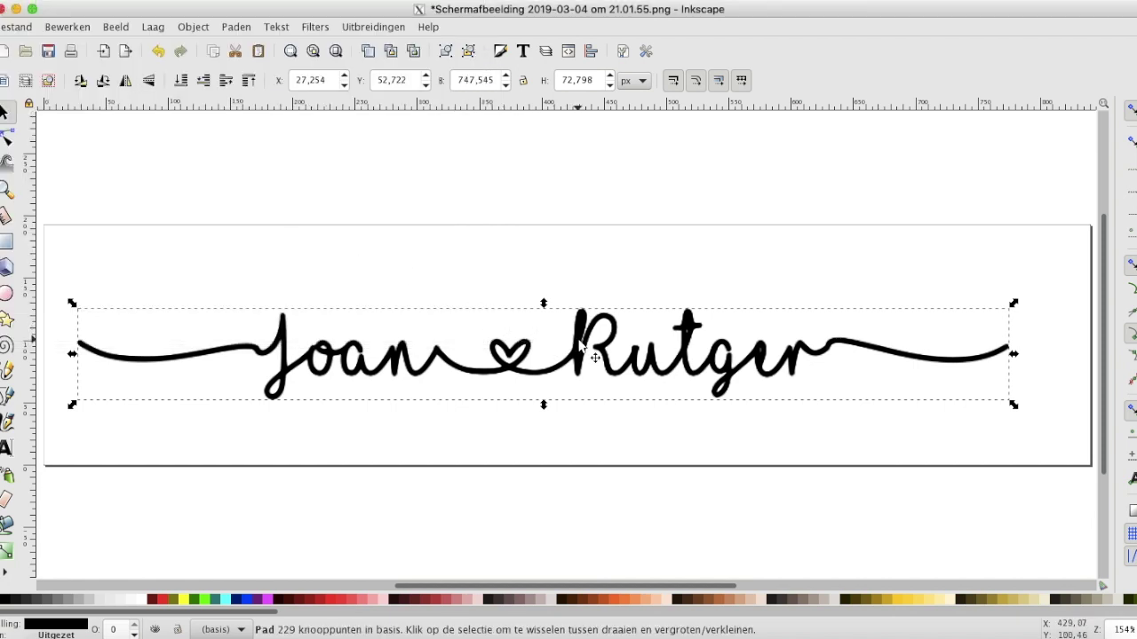
- Delete the duplicate script bitmap and align the traced path over the original at X 35,032, Y 58,555
left_click_drag(579, 341, 571, 226)
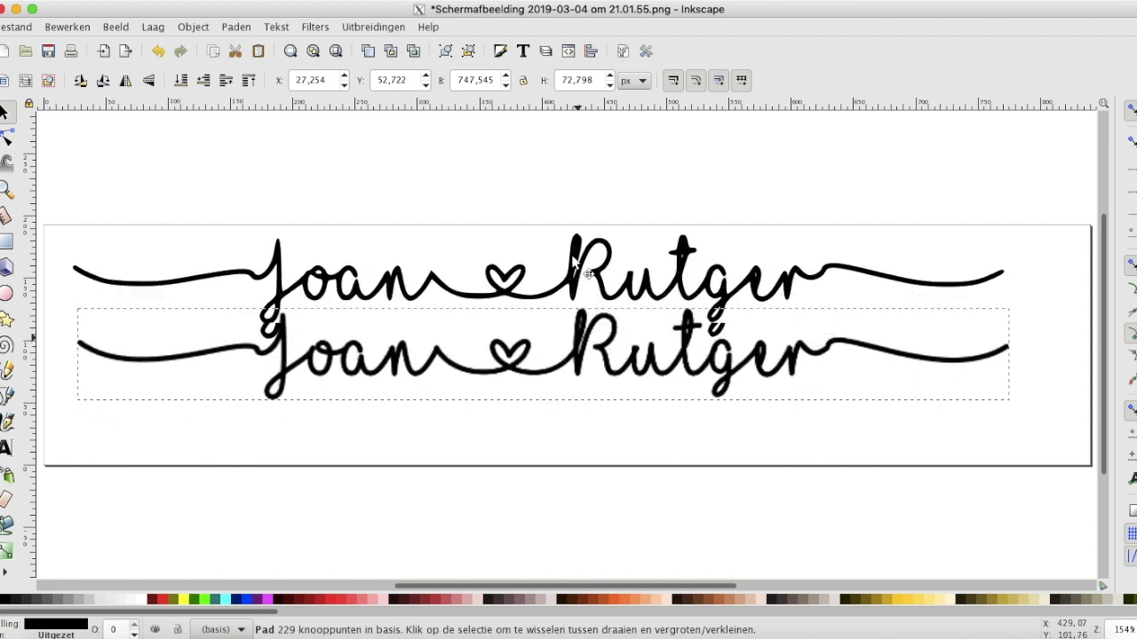
left_click_drag(571, 226, 571, 218)
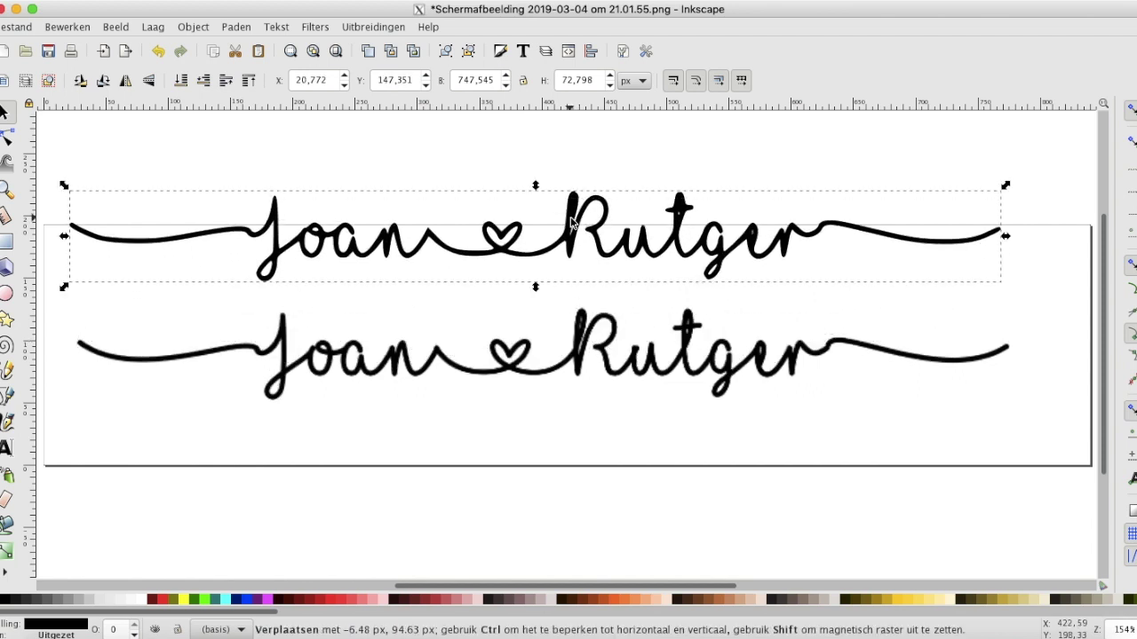
left_click(587, 339)
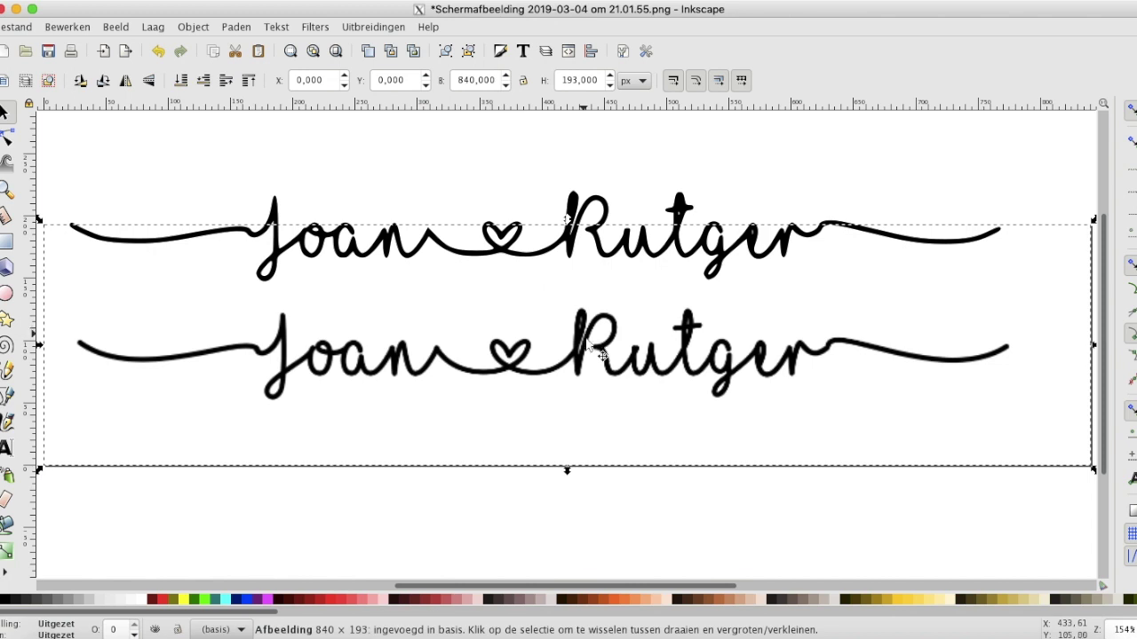
left_click_drag(587, 340, 580, 388)
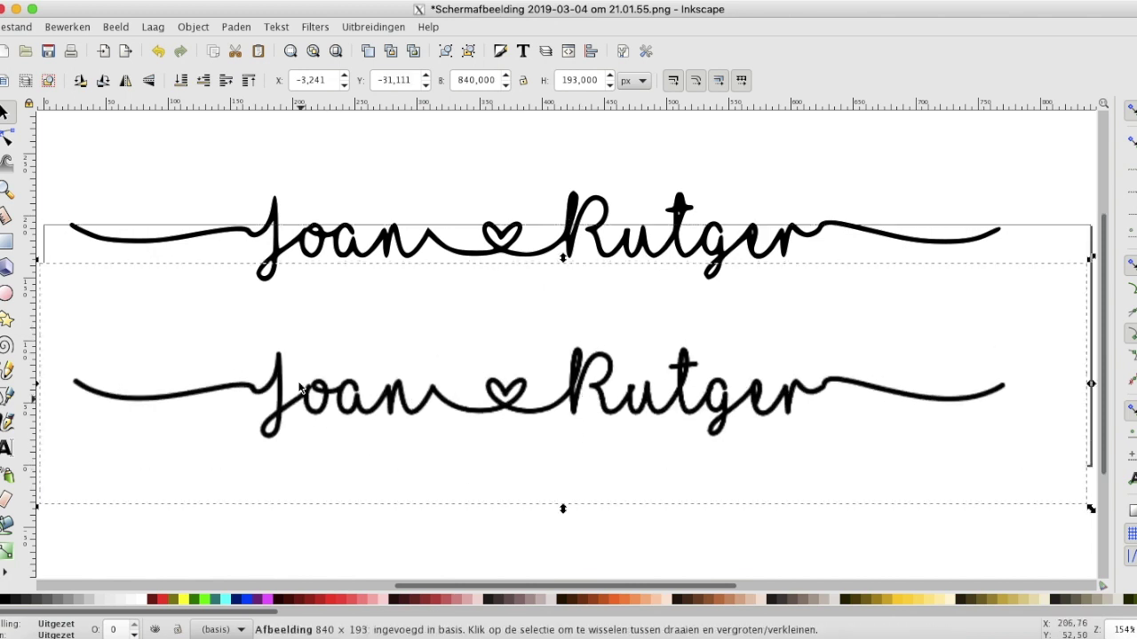
left_click(572, 380)
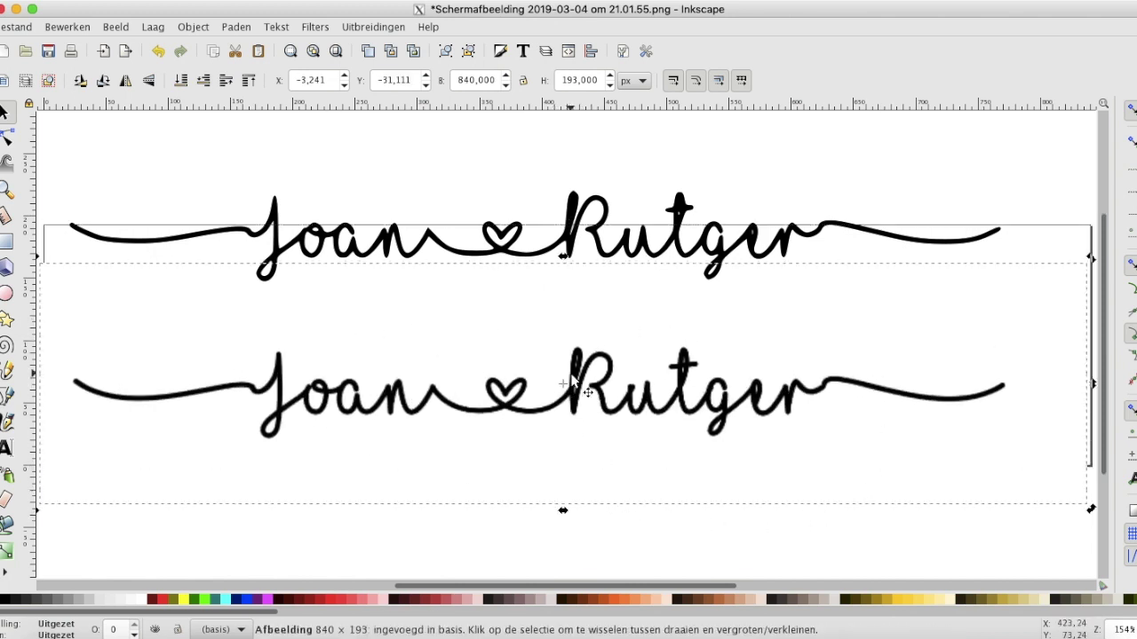
key("Delete")
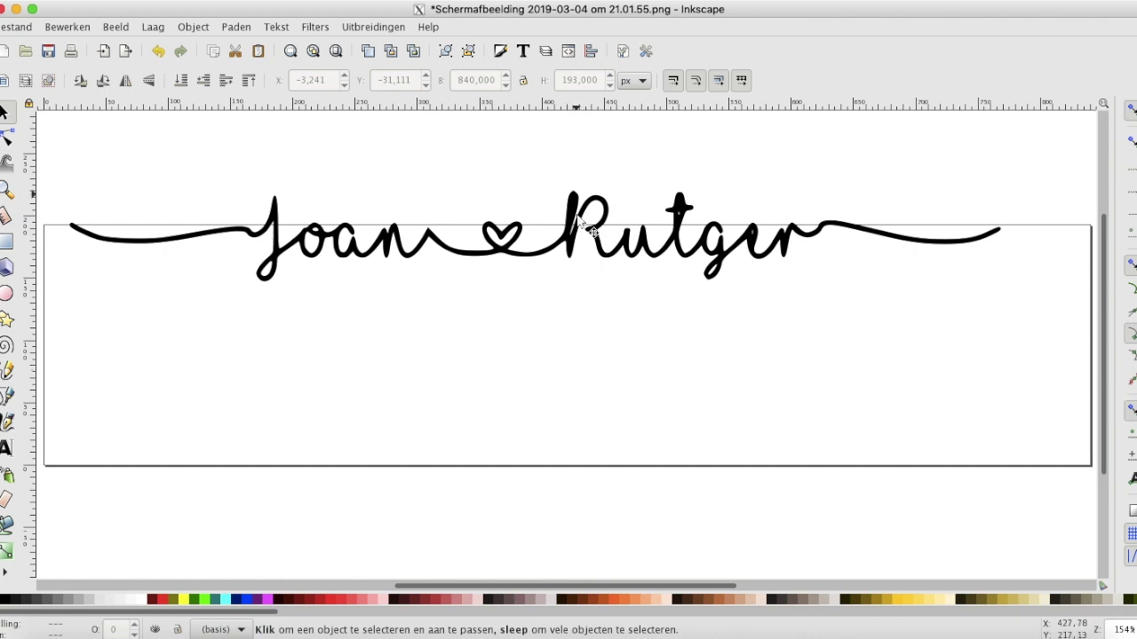
left_click_drag(575, 240, 582, 354)
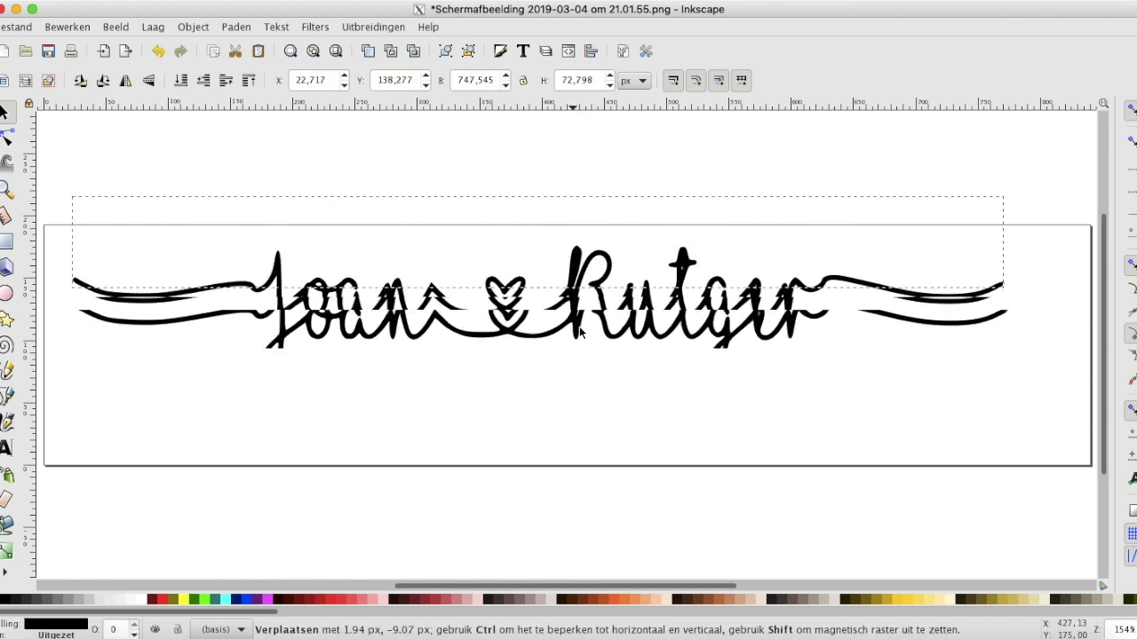
left_click_drag(582, 353, 584, 355)
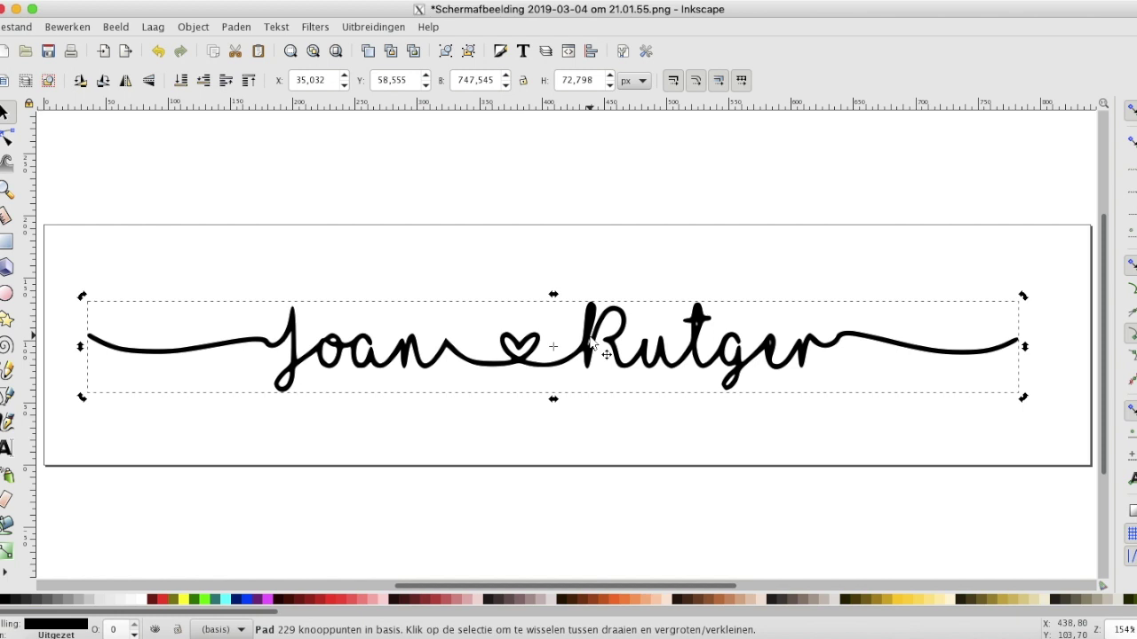
- Outset the traced script path three times with Verwijden to thicken its strokes, then deselect it
left_click(606, 355)
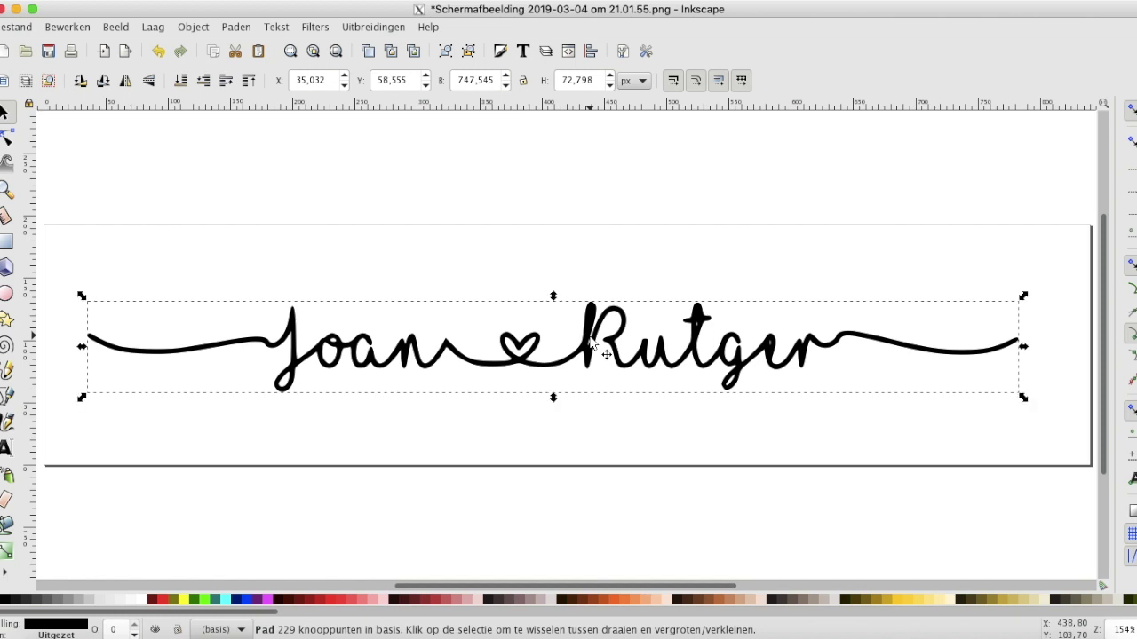
left_click(606, 355)
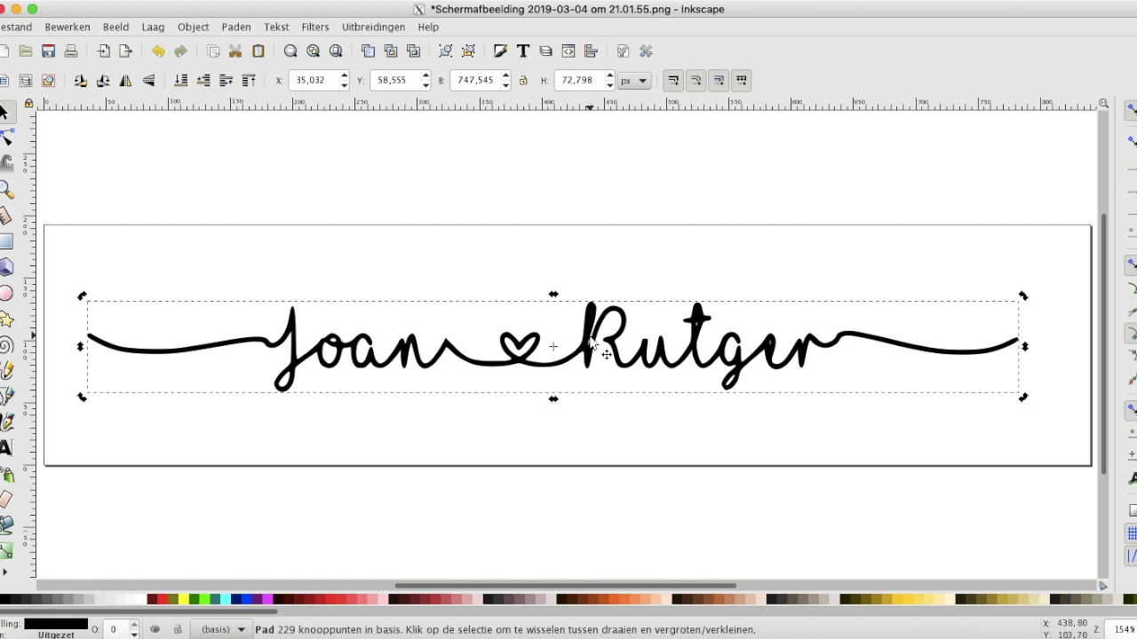
left_click(231, 29)
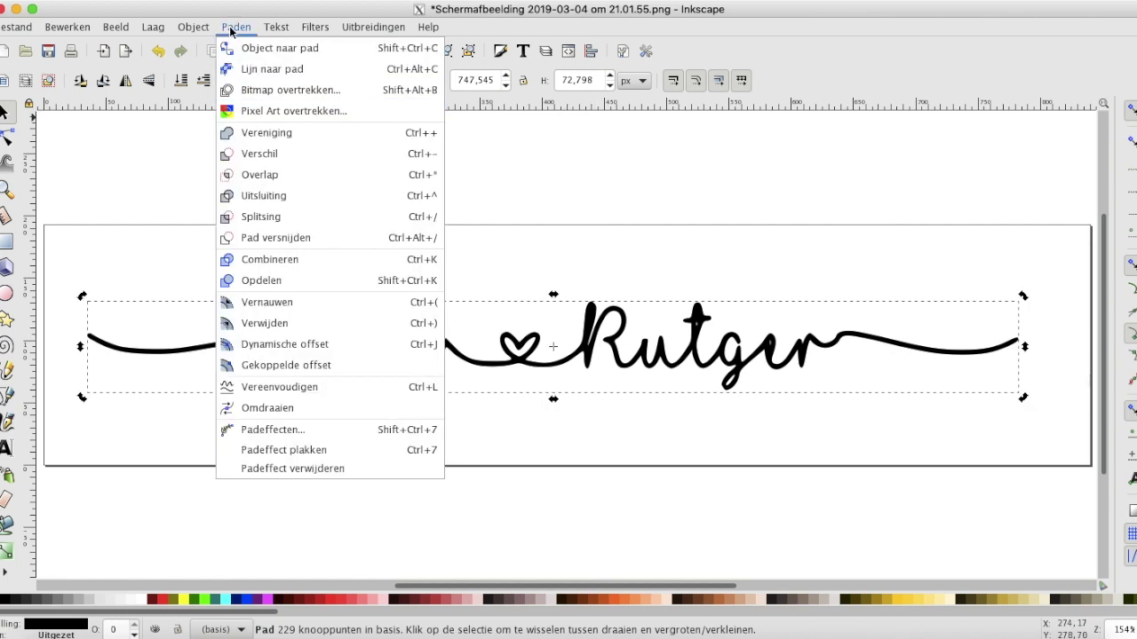
left_click(276, 325)
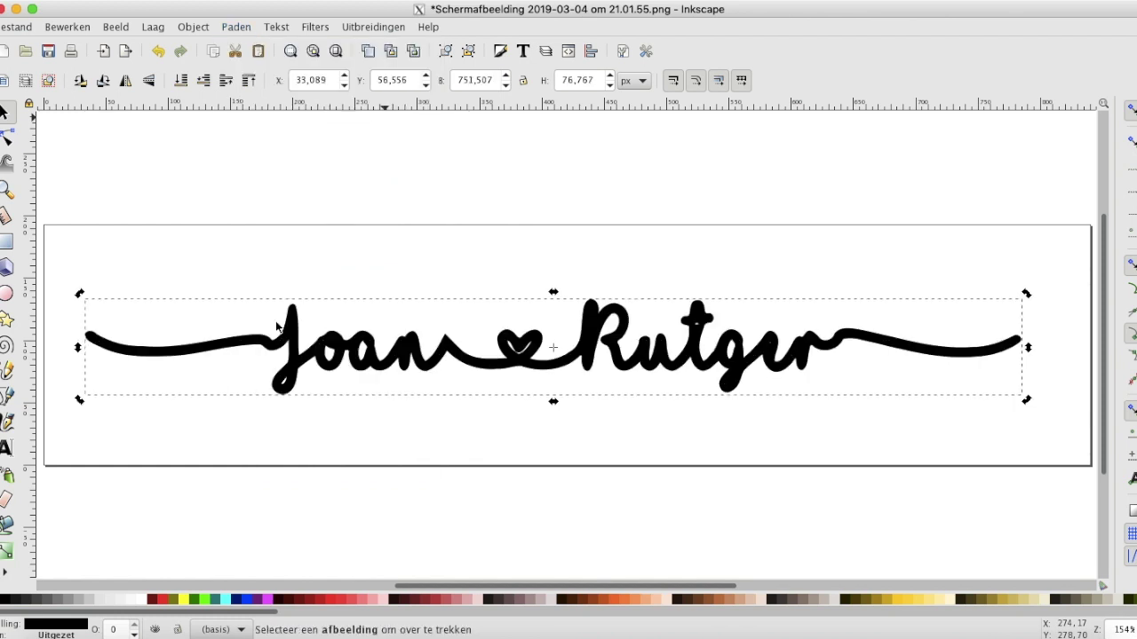
left_click(233, 28)
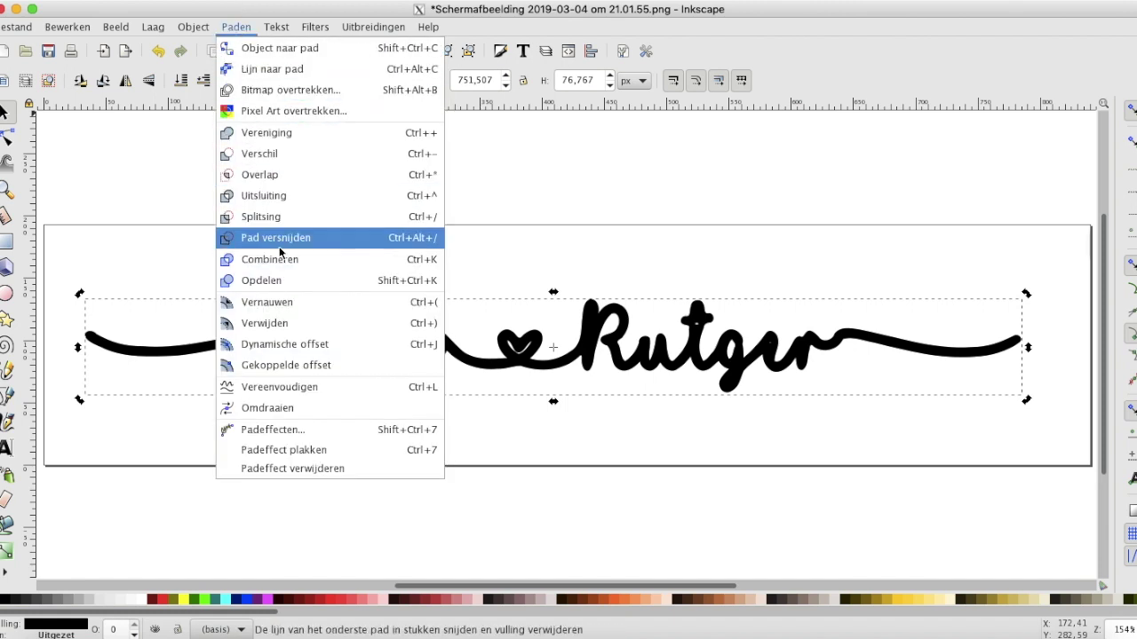
left_click(280, 325)
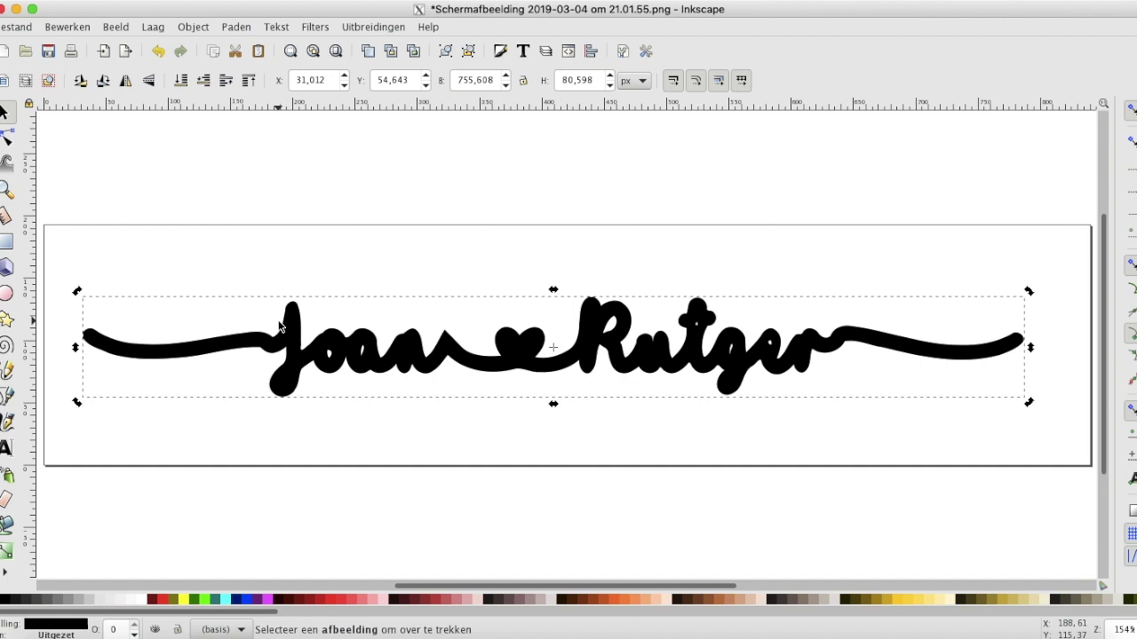
left_click(236, 26)
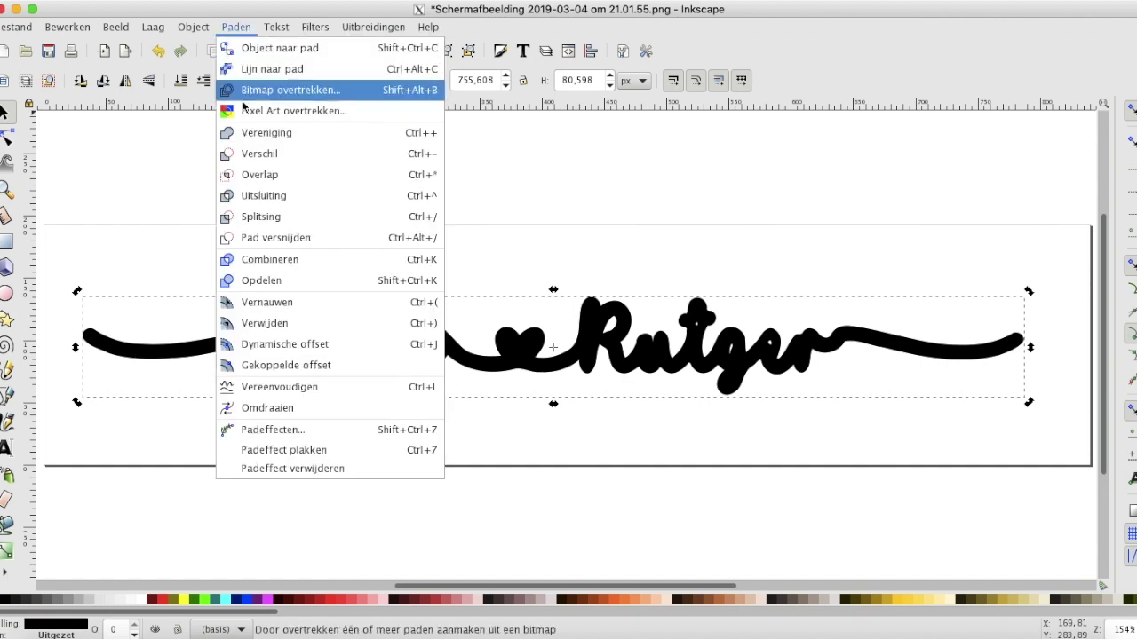
left_click(264, 323)
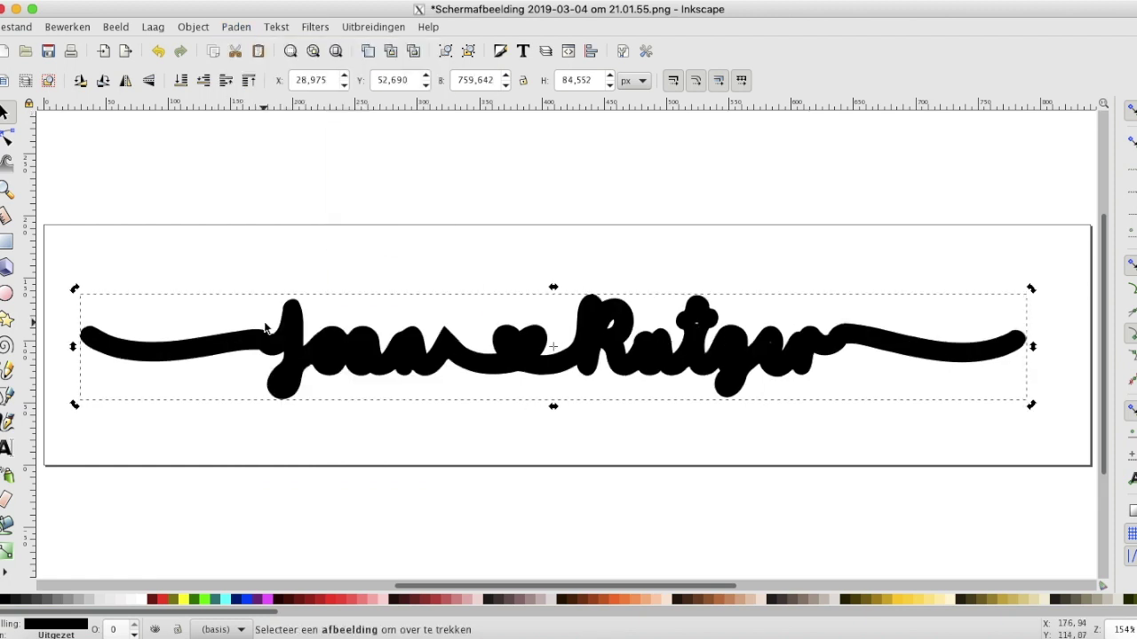
left_click(372, 261)
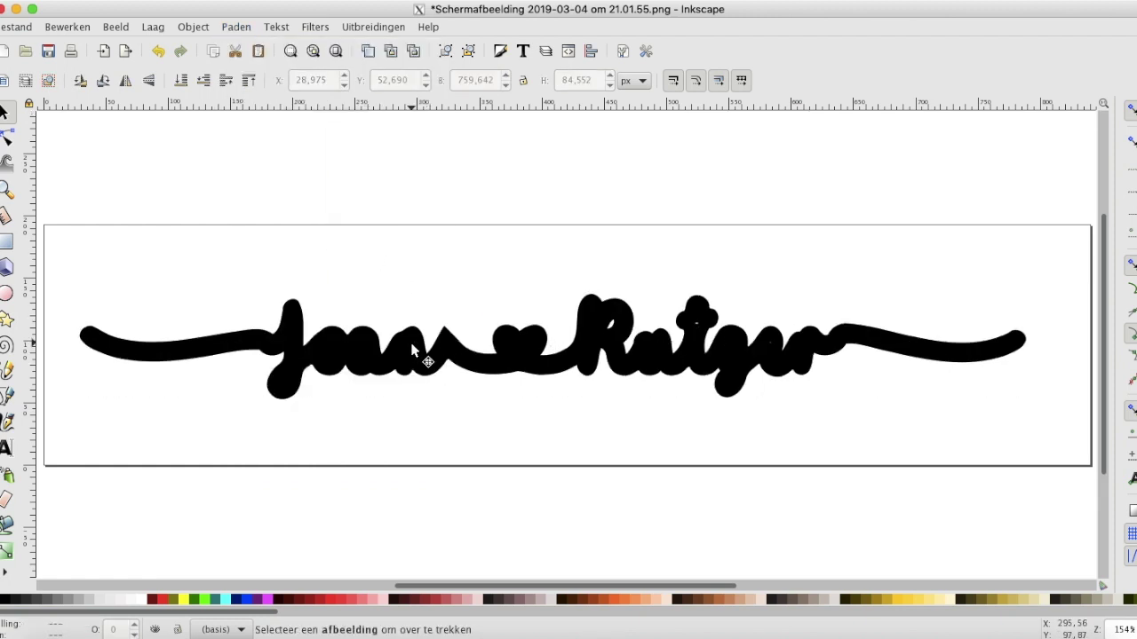
left_click(18, 28)
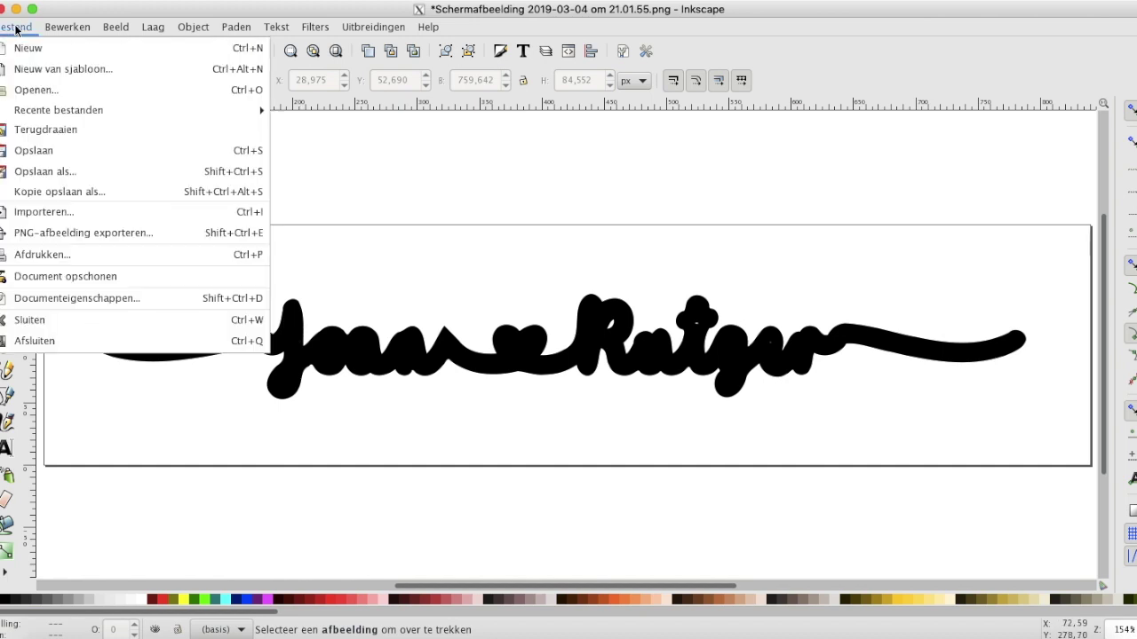
- Save the thickened script as 1.svg on the Desktop and return to Cricut Design Space
left_click(46, 174)
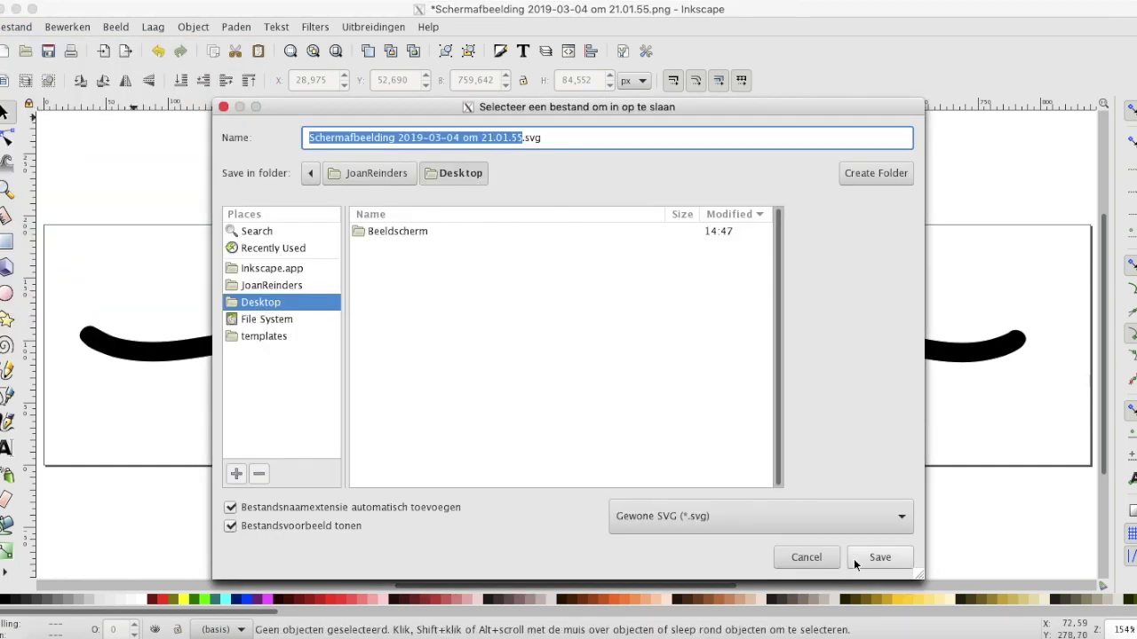
type("1")
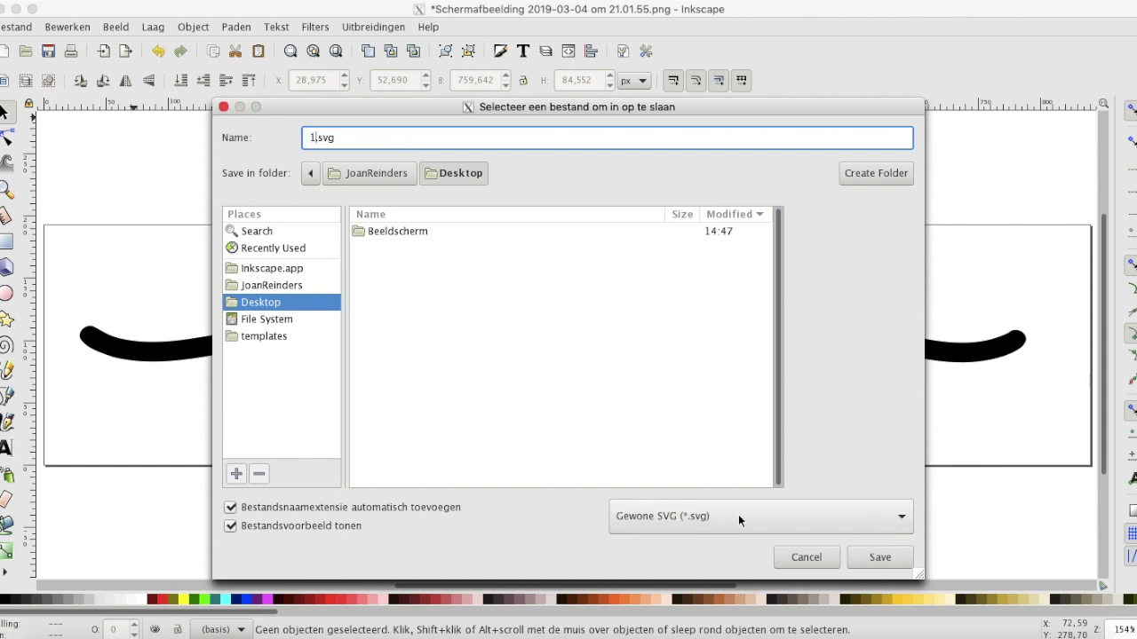
left_click(879, 557)
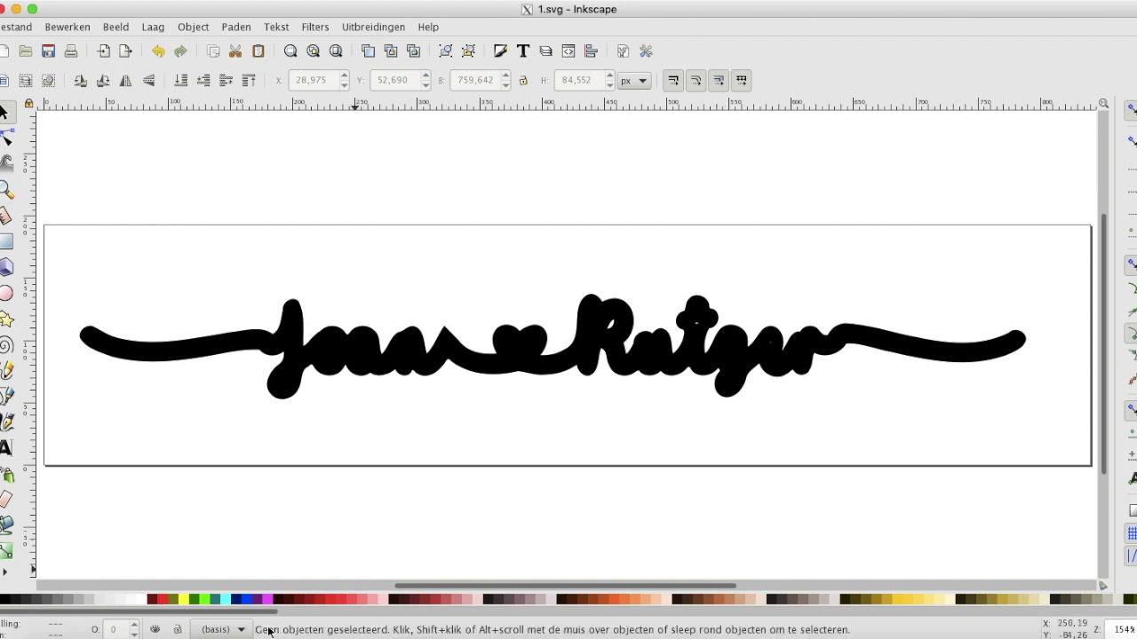
left_click(158, 633)
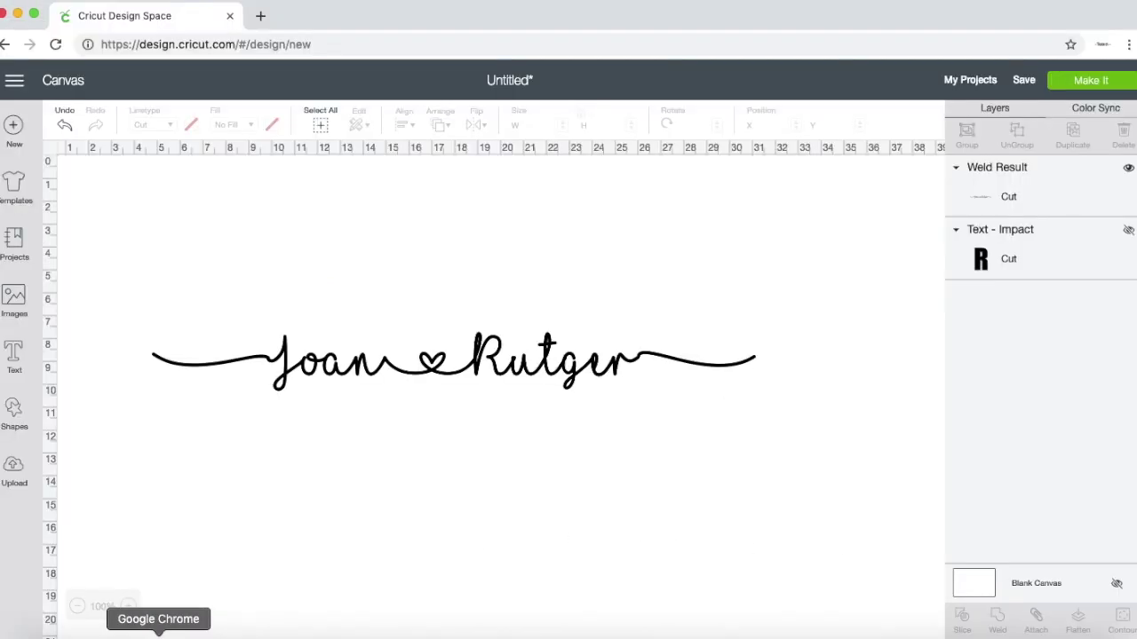
- Upload 1.svg and insert it onto the canvas at 26.795 × 2.982 cm
left_click(9, 469)
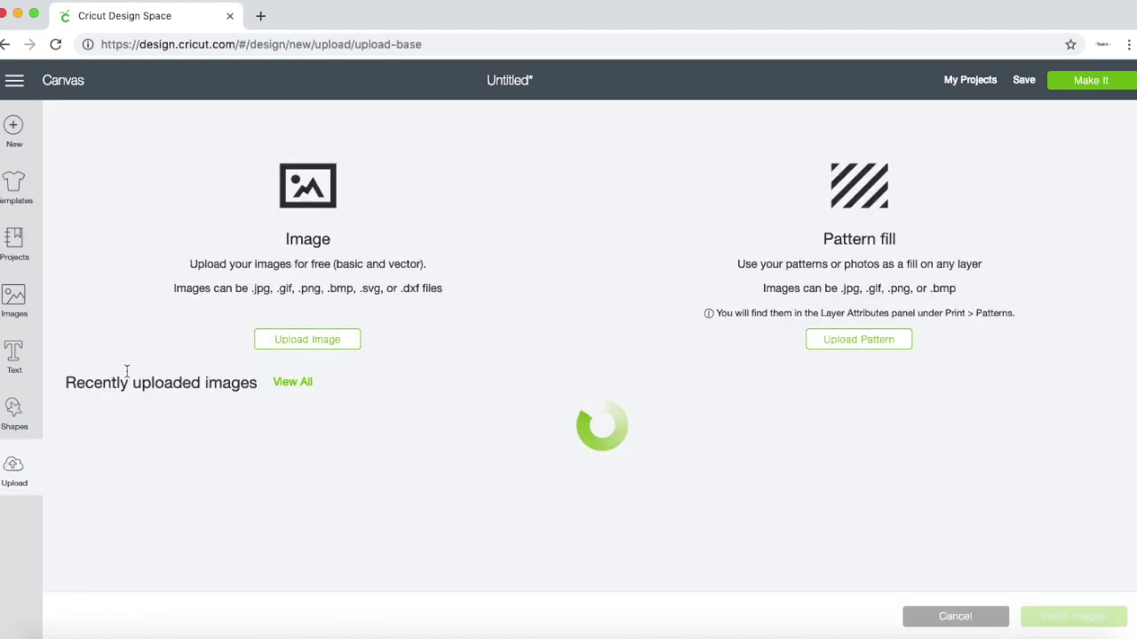
left_click(302, 340)
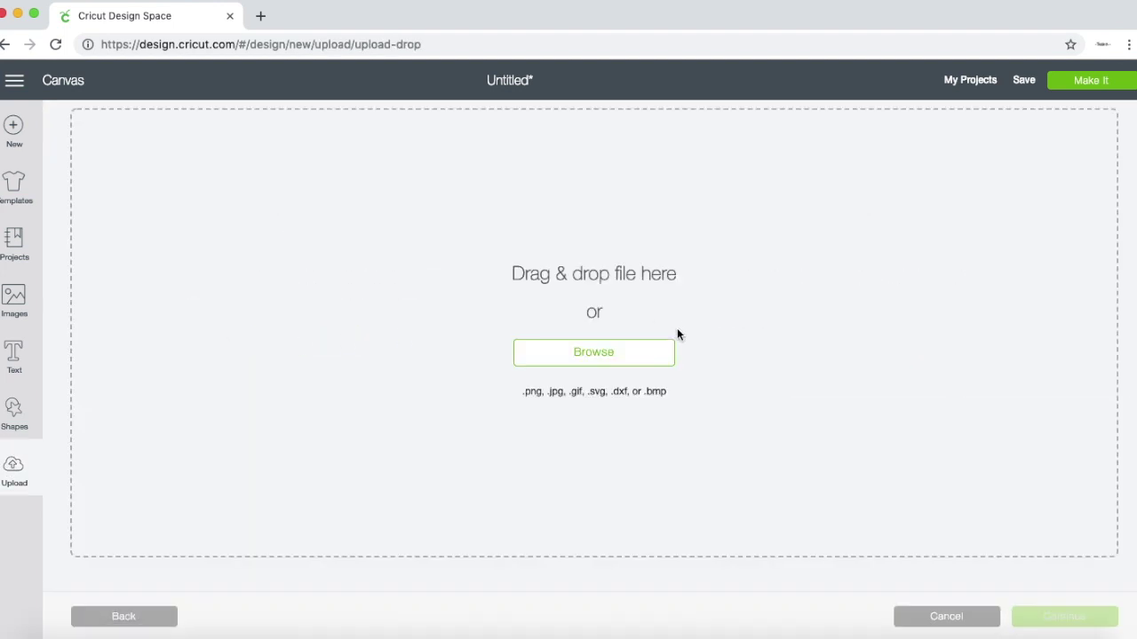
left_click(626, 350)
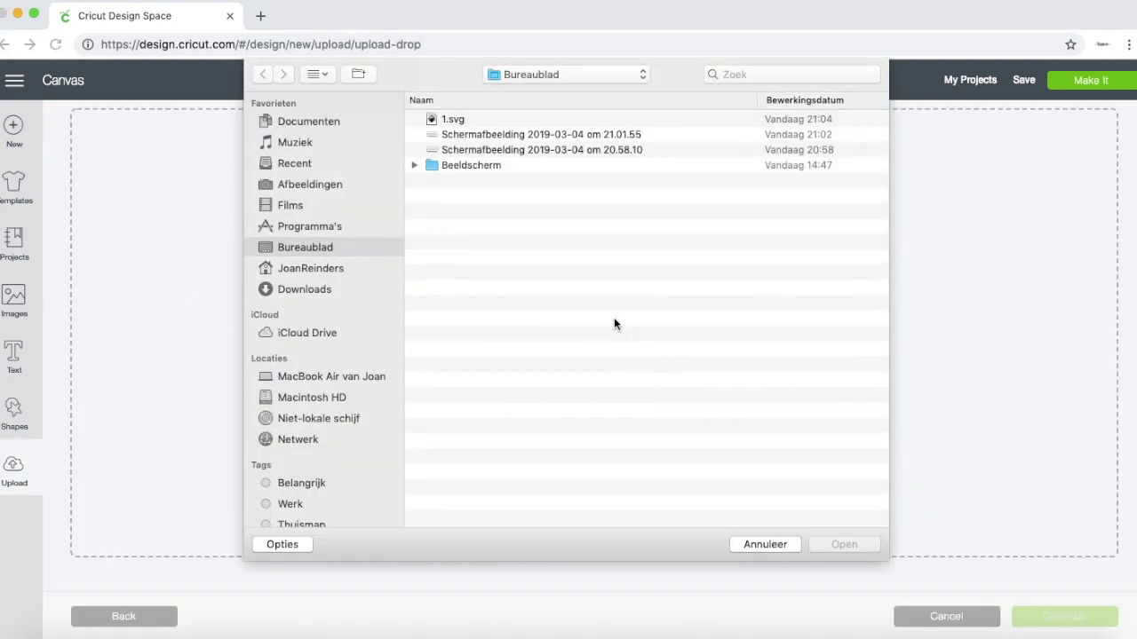
left_click(452, 121)
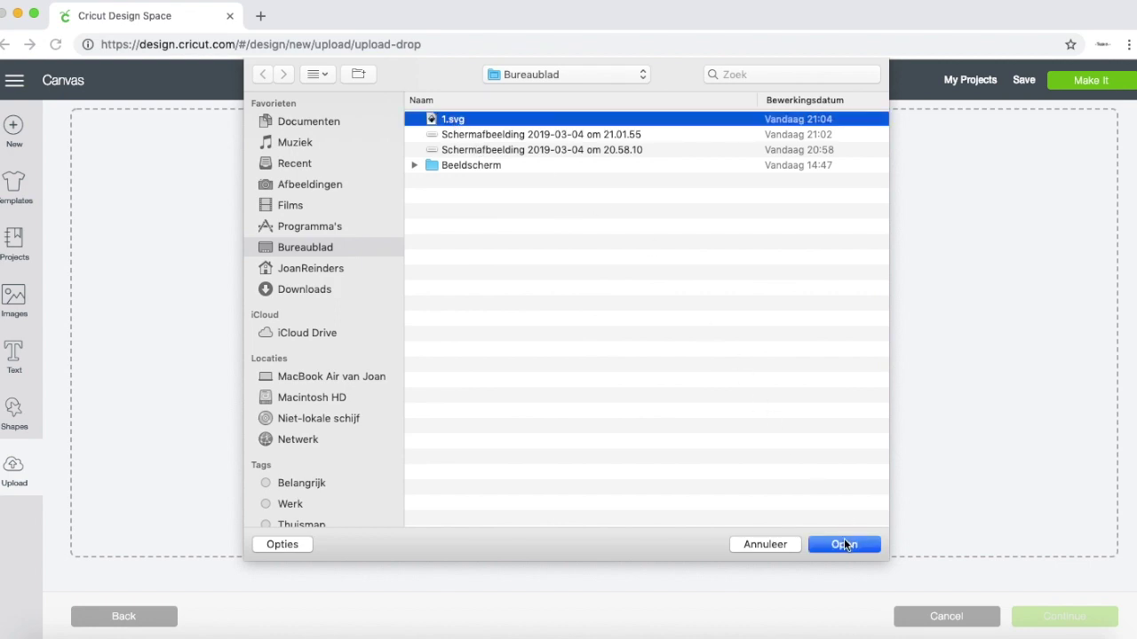
left_click(845, 545)
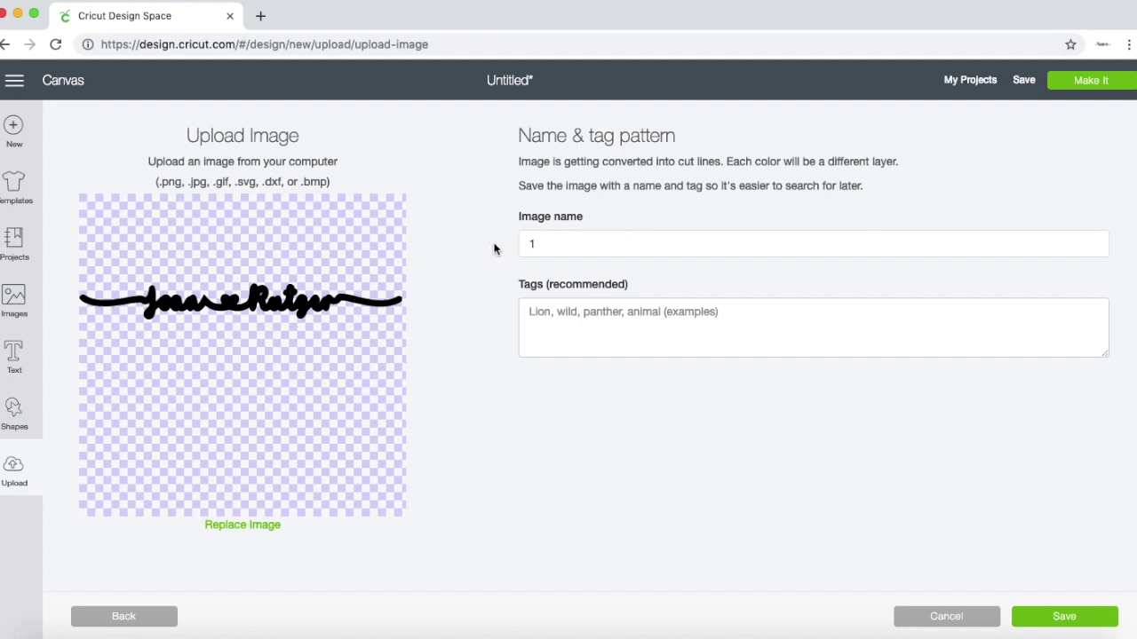
left_click(1067, 619)
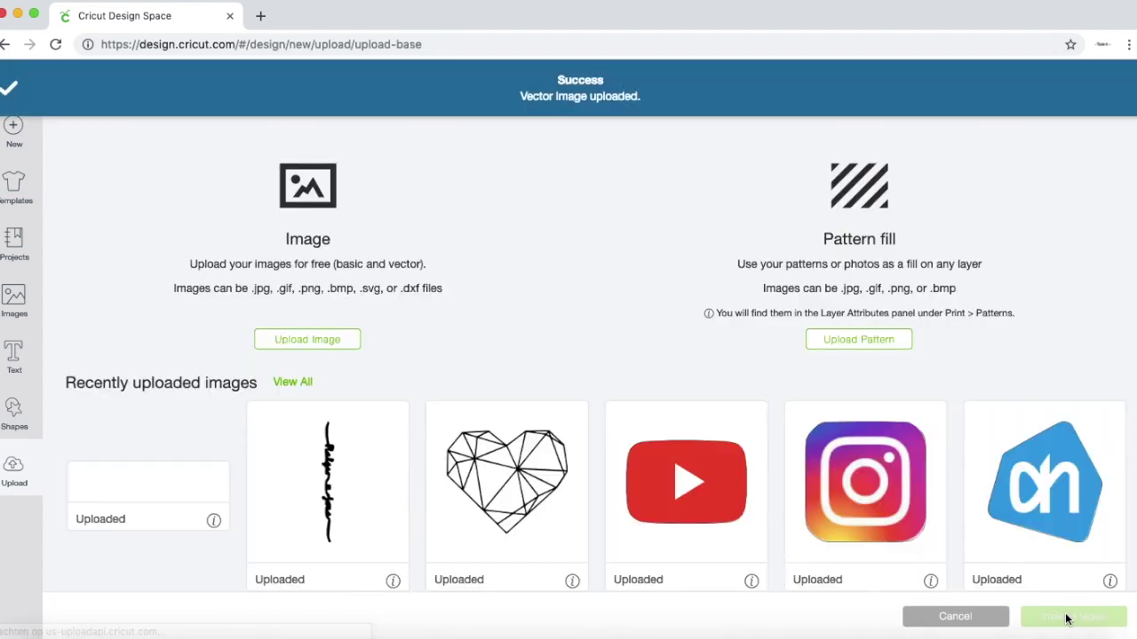
left_click(156, 474)
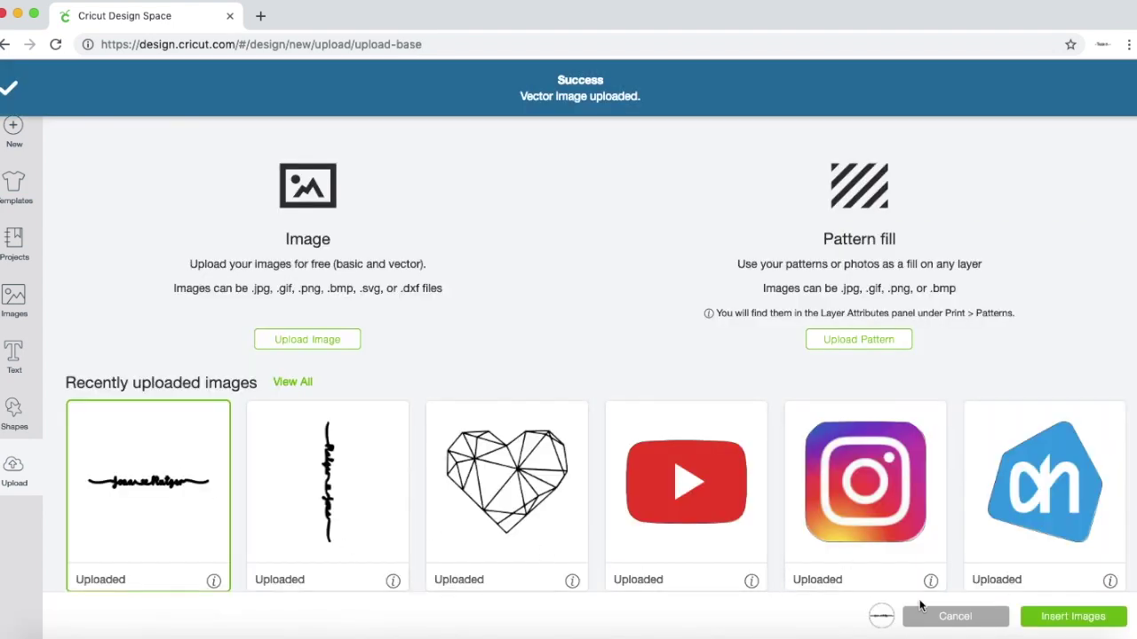
left_click(1055, 618)
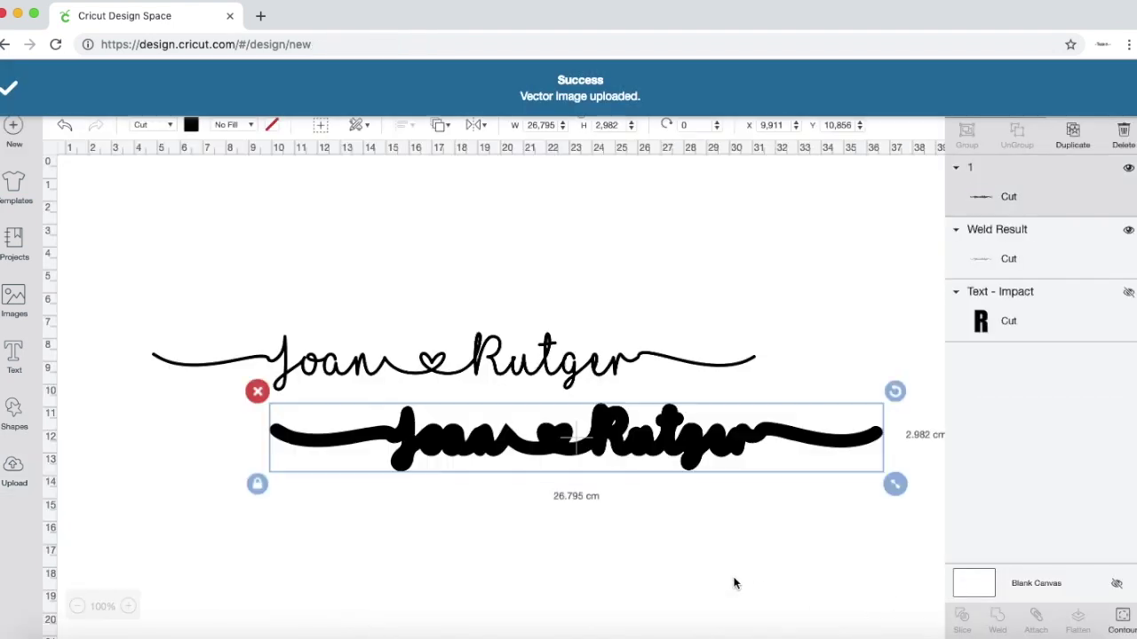
- Move the thick 26.795 cm script left to line up under the thin 26.332 cm script
left_click_drag(613, 440, 487, 441)
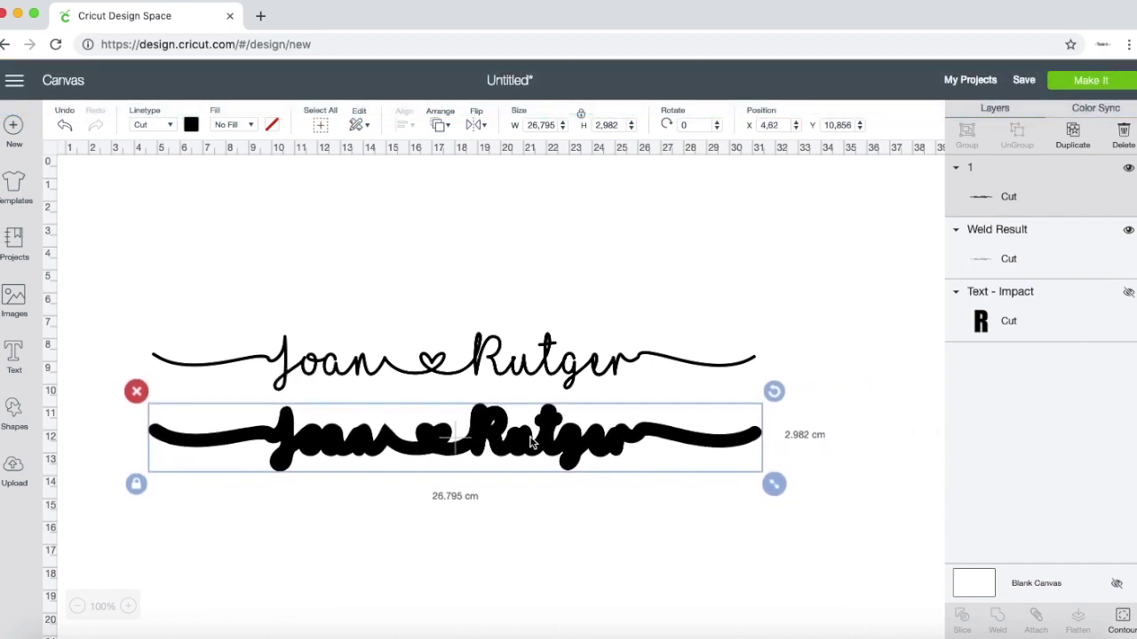
left_click(479, 363)
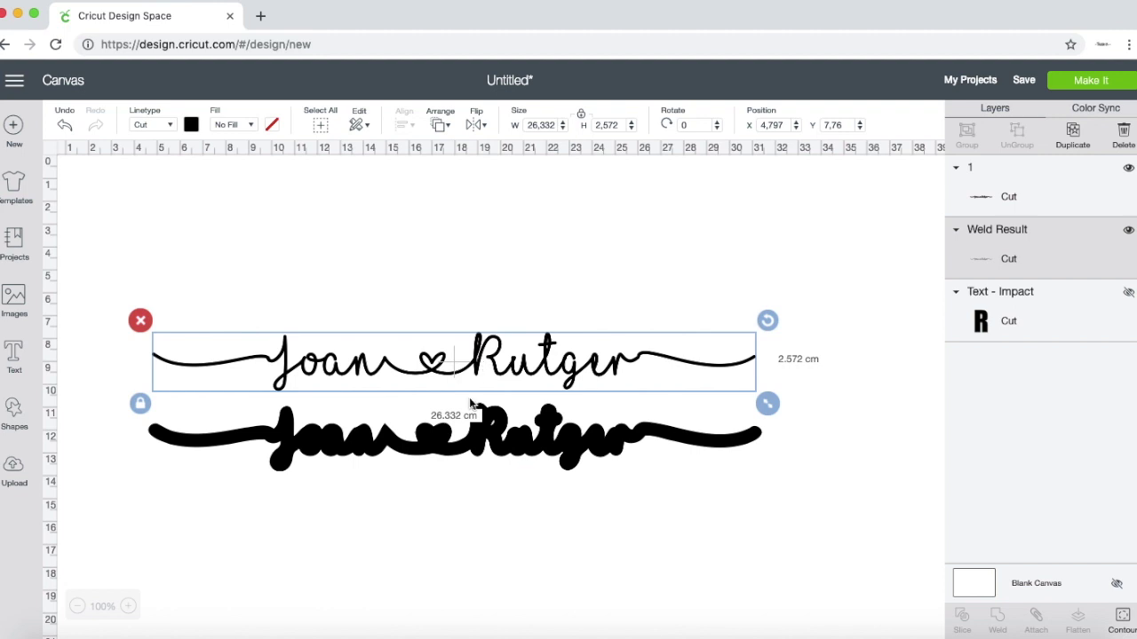
left_click(440, 446)
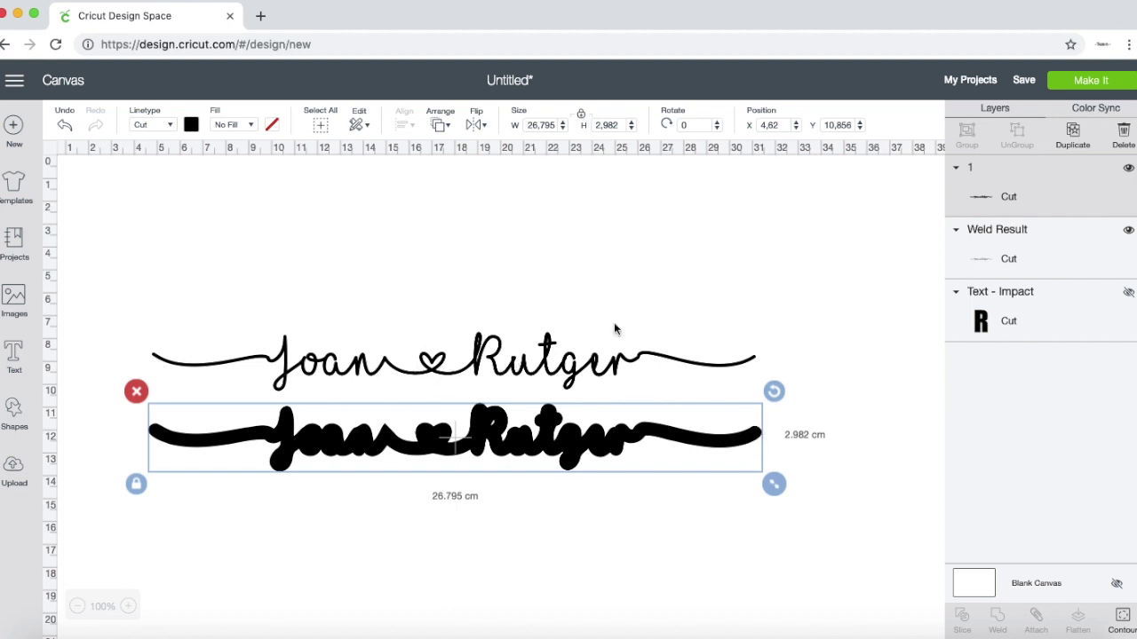
left_click(1126, 295)
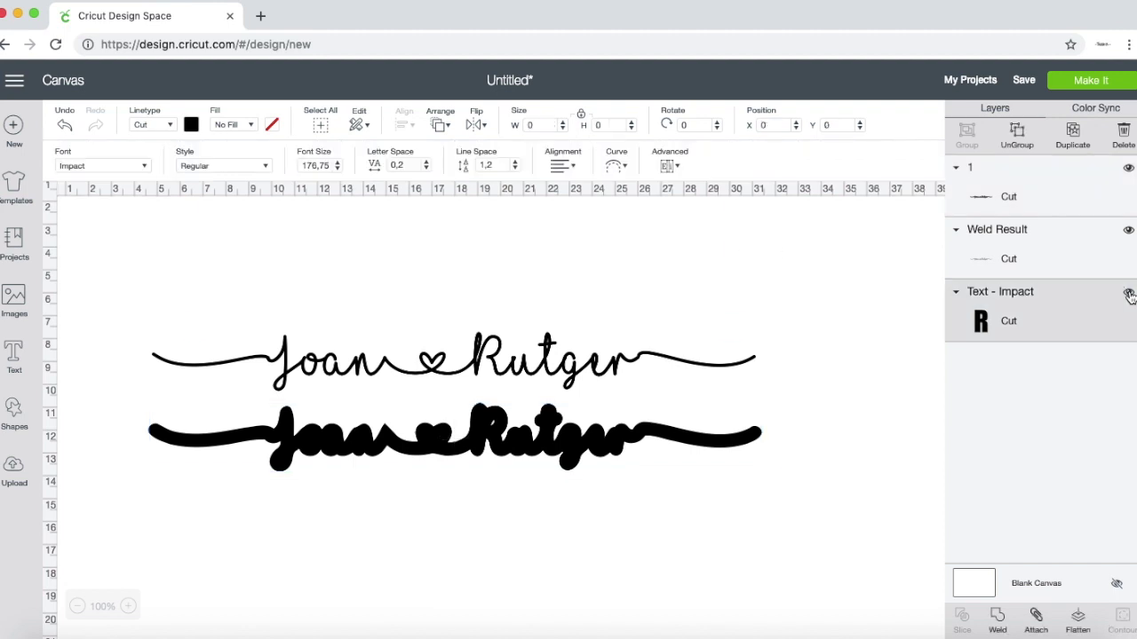
- Unhide REINDERS, colour the thick script red, and lay it across REINDERS at X 5.22, Y 3.73
left_click(1128, 296)
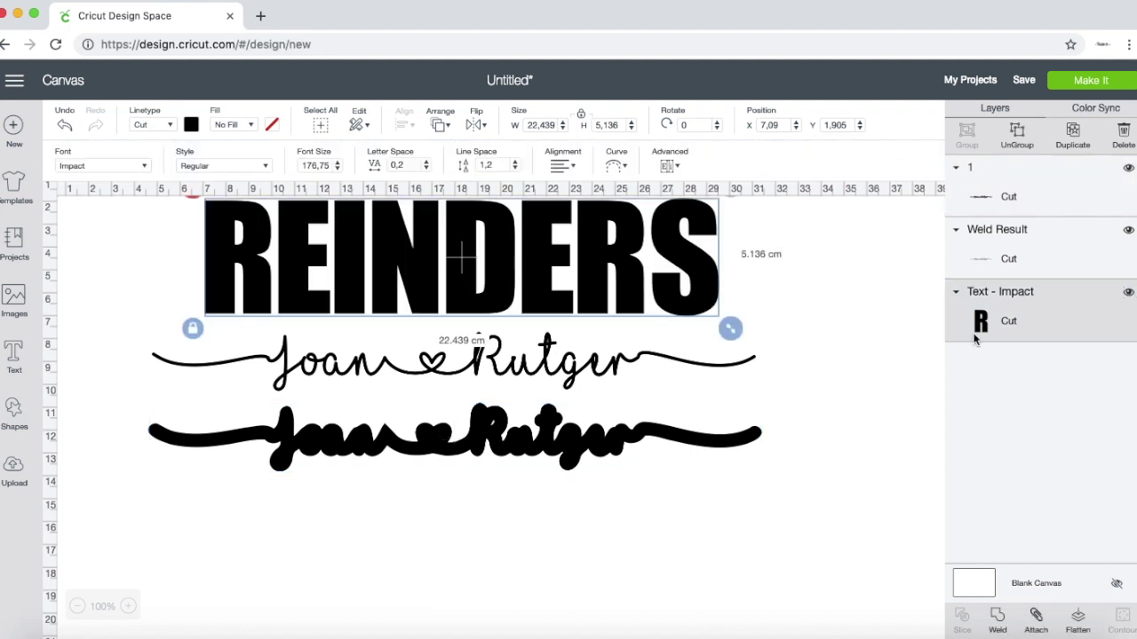
left_click(536, 455)
left_click(191, 127)
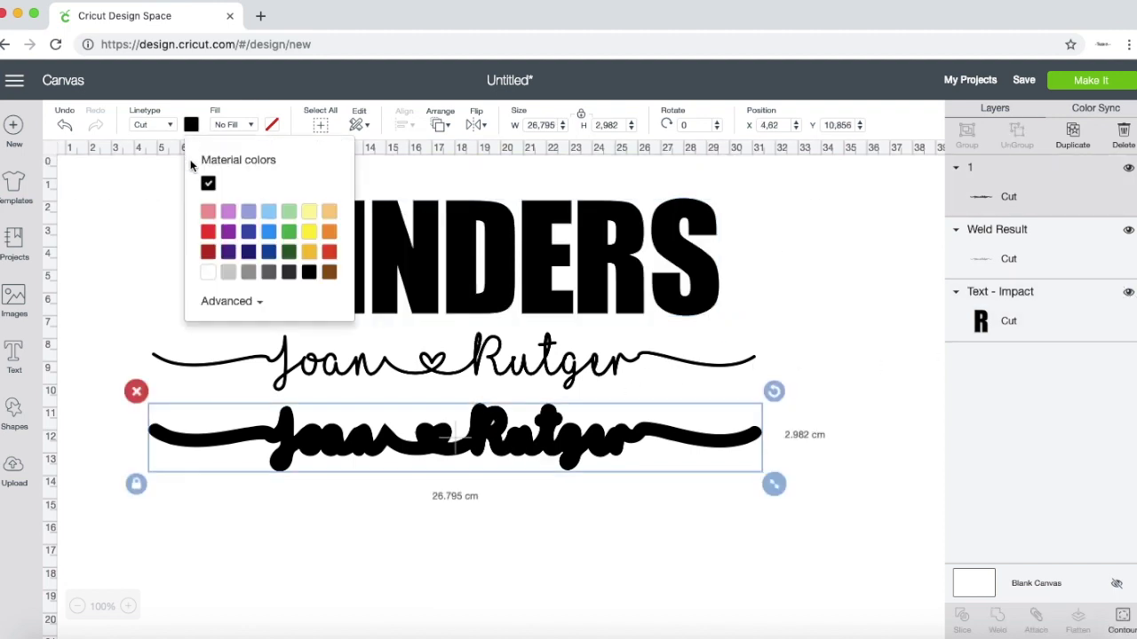
left_click(208, 232)
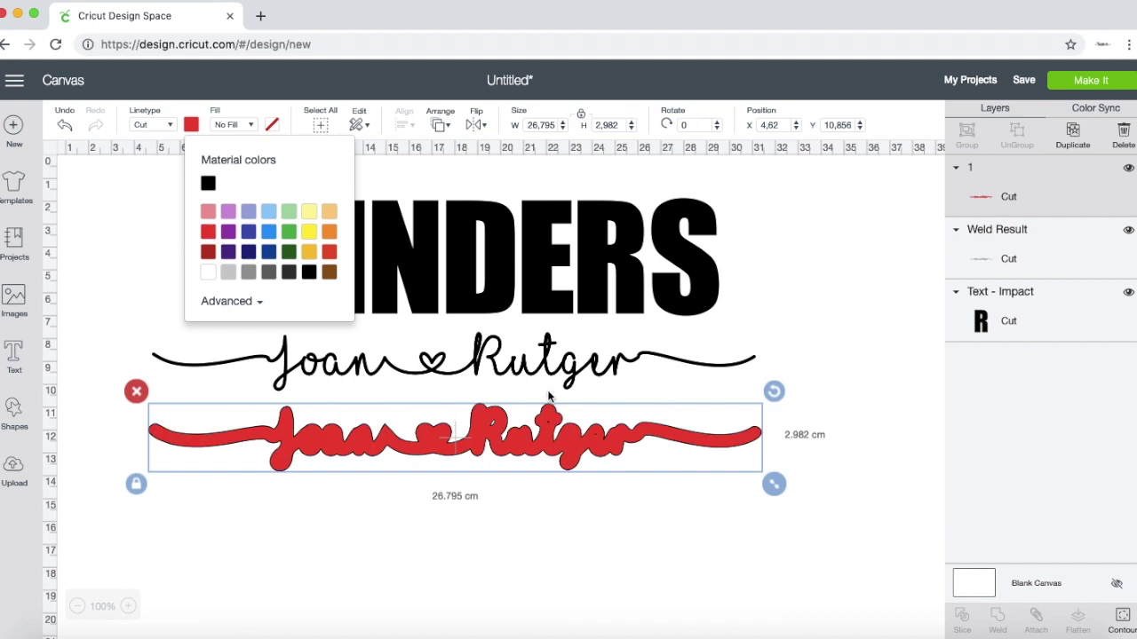
mouse_move(569, 442)
left_mouse_down()
mouse_move(585, 279)
mouse_move(575, 293)
left_mouse_up()
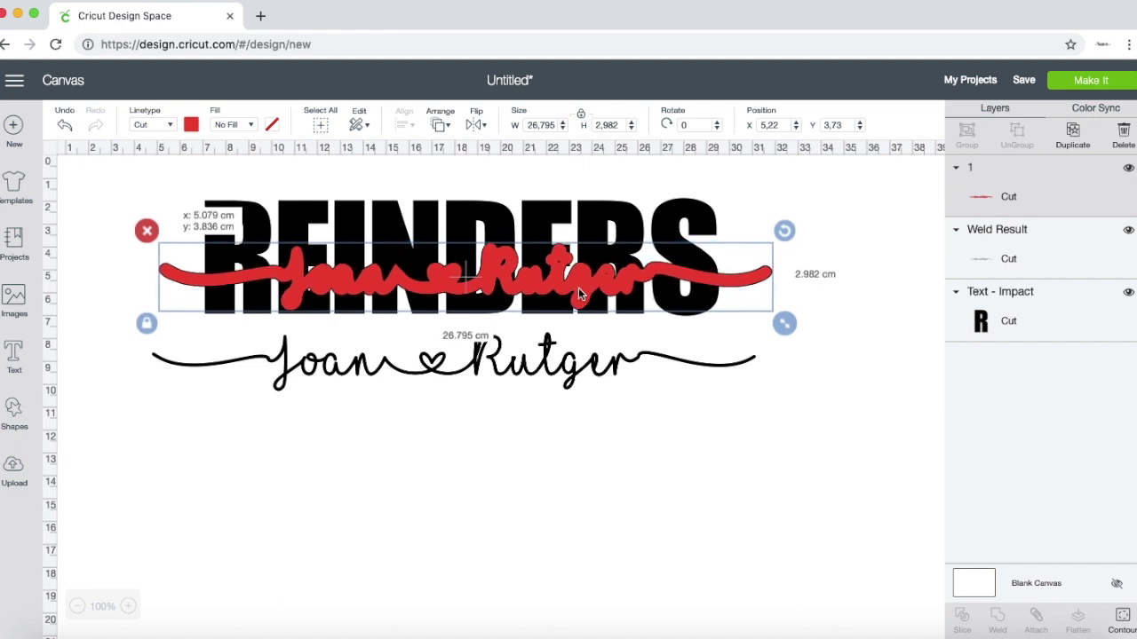
left_click(879, 346)
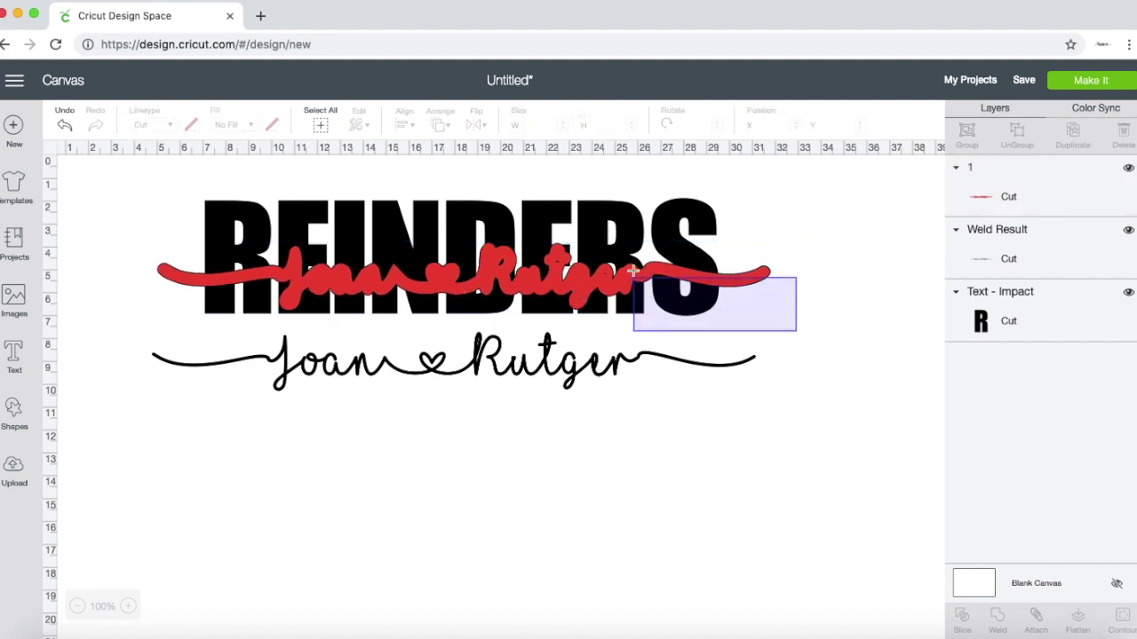
- Centre the red script horizontally over REINDERS and slice it, leaving four Slice Result layers
left_click_drag(795, 337, 625, 268)
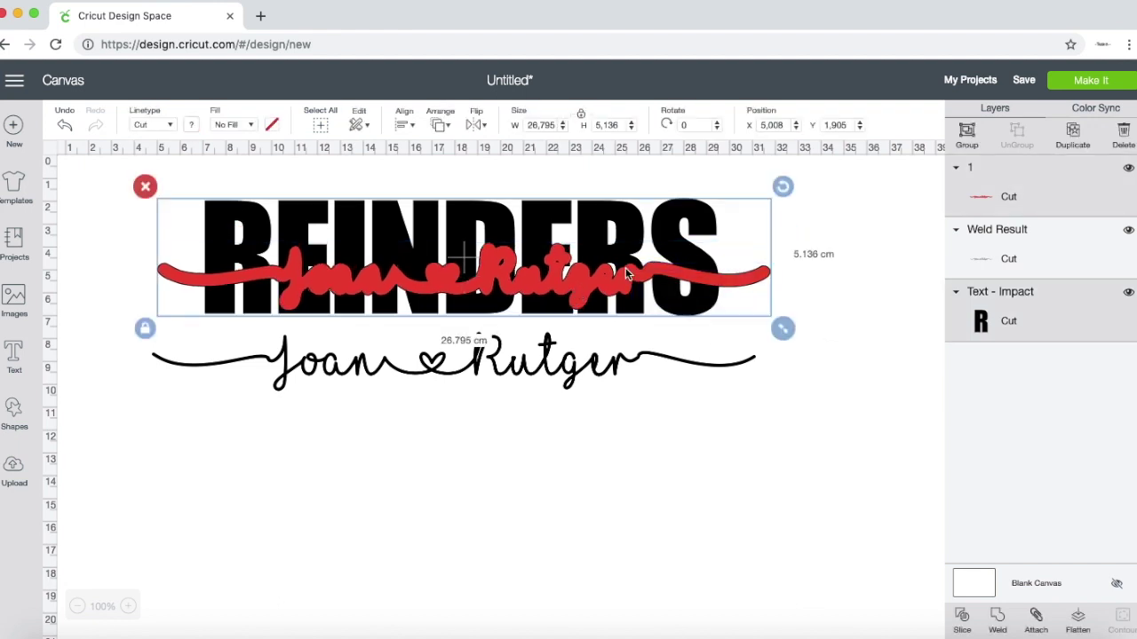
left_click(404, 127)
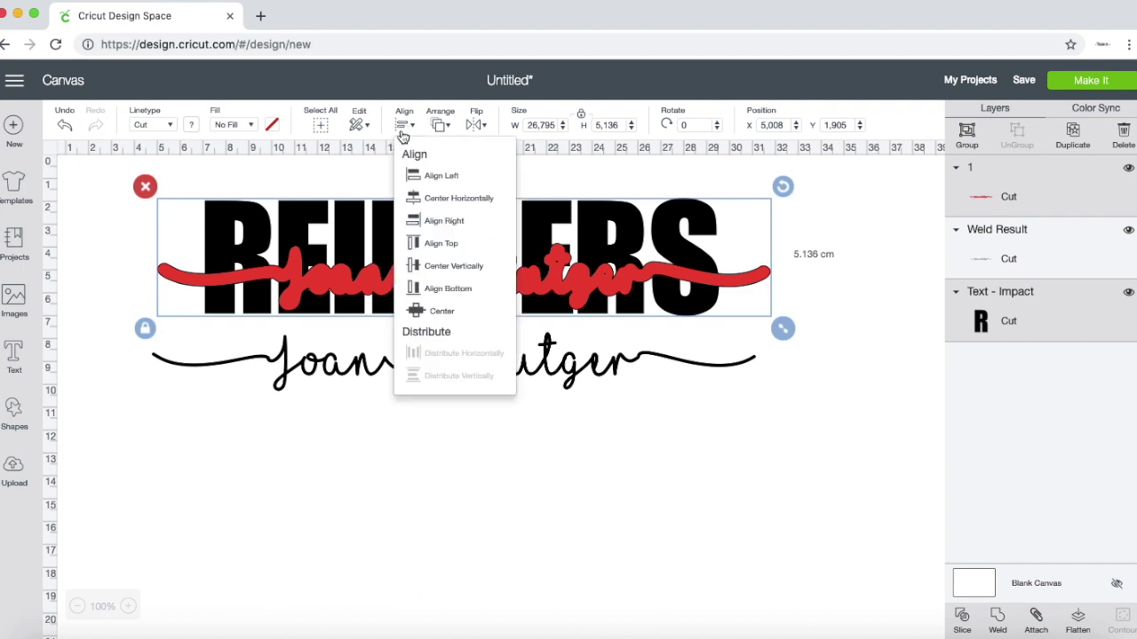
left_click(447, 199)
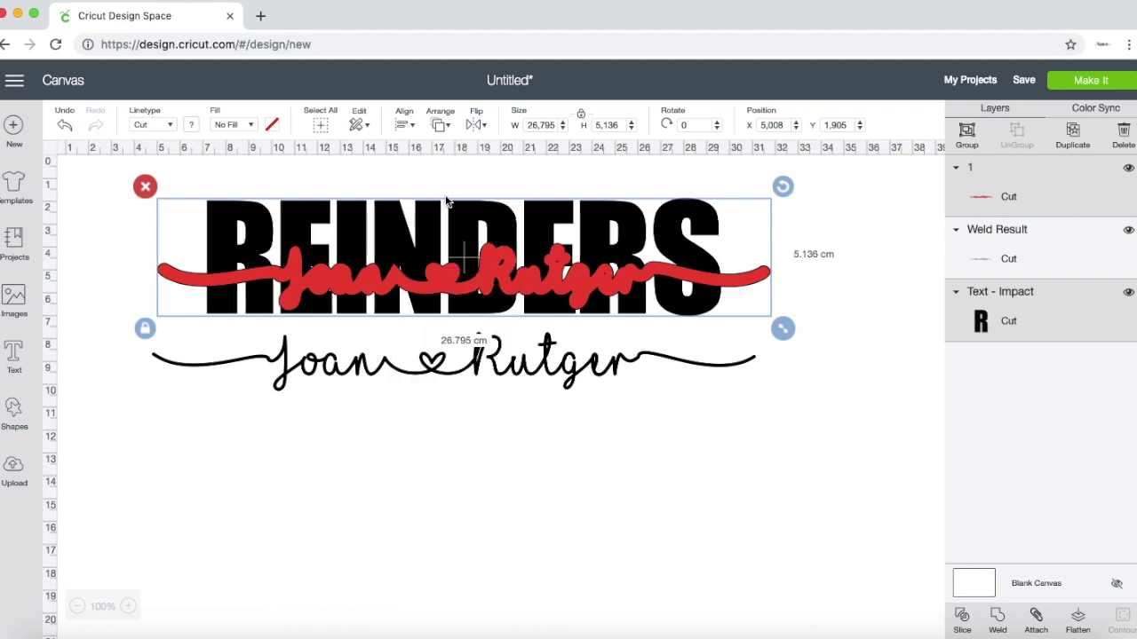
left_click(837, 336)
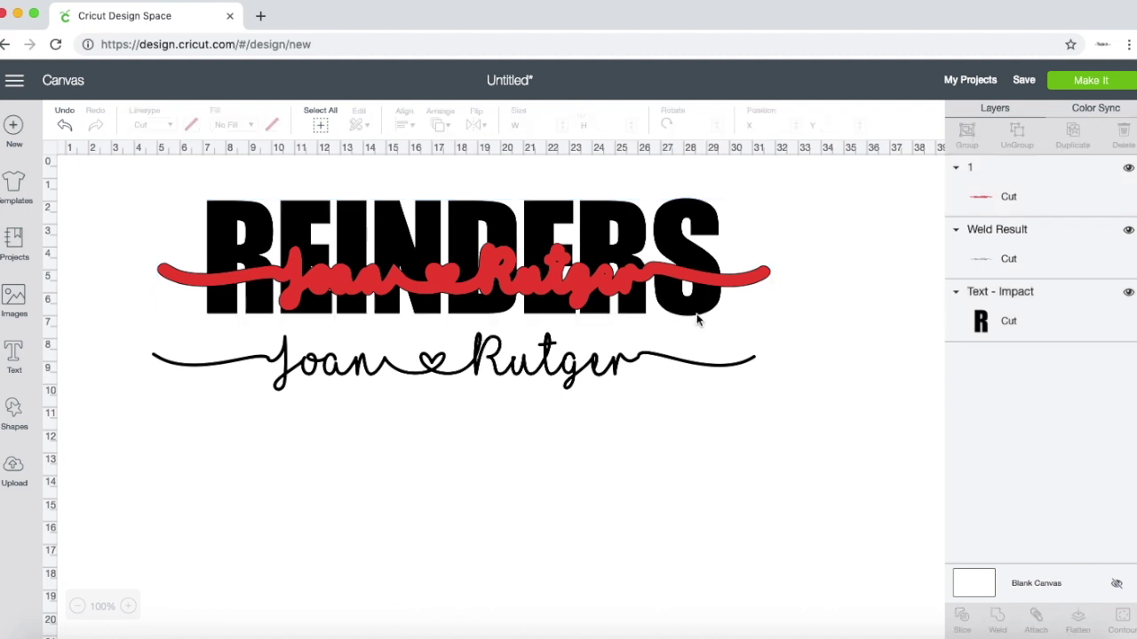
left_click_drag(748, 317, 642, 244)
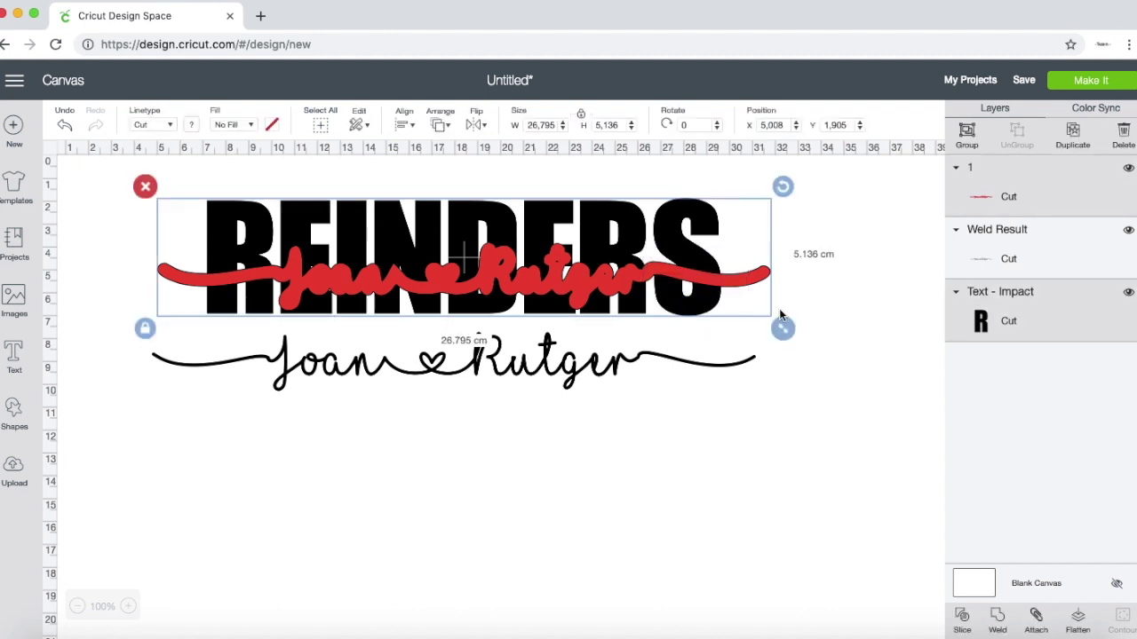
left_click(960, 615)
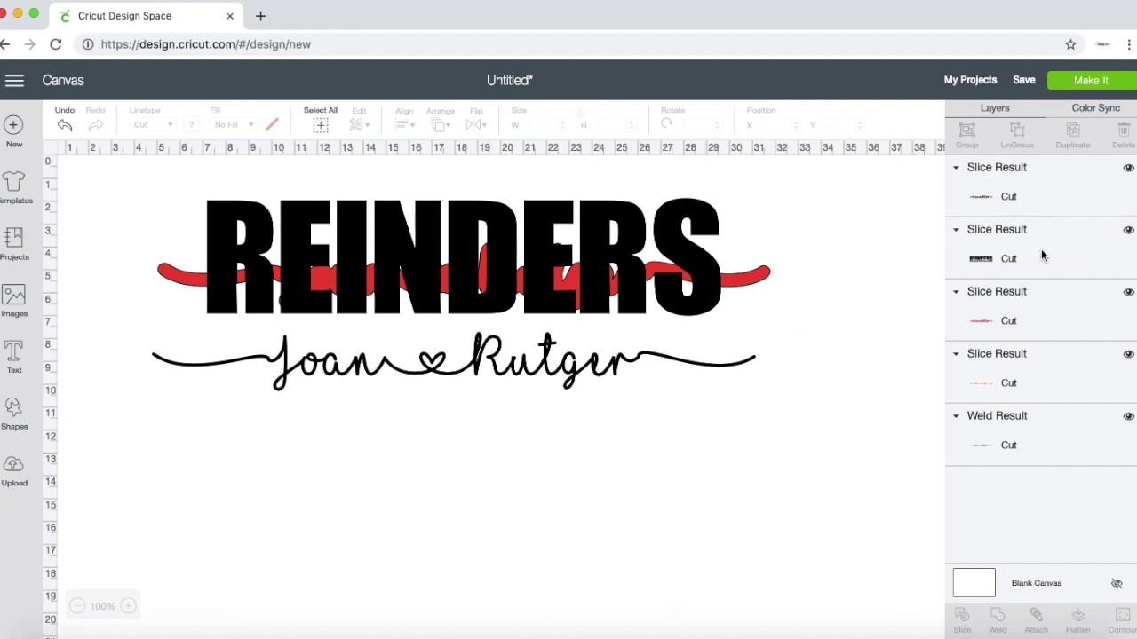
- Move the sliced REINDERS aside and delete the leftover red script slice pieces
left_click(1008, 245)
left_click_drag(706, 220, 709, 496)
mouse_move(809, 281)
left_mouse_down()
mouse_move(498, 282)
mouse_move(153, 240)
left_mouse_up()
left_click(152, 241)
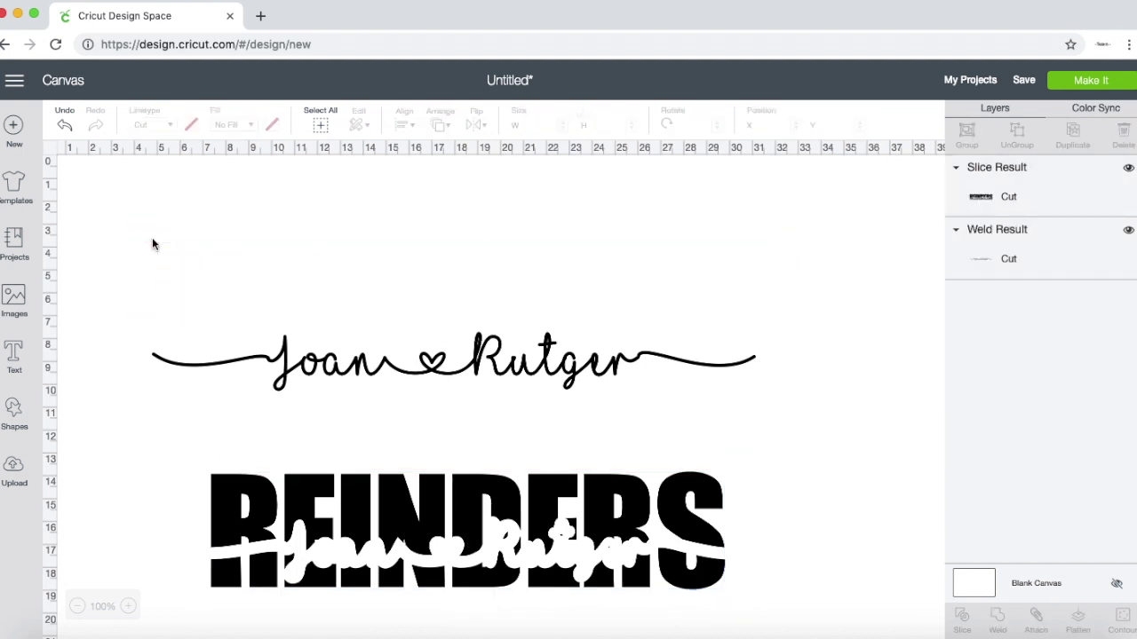
mouse_move(456, 458)
left_mouse_down()
mouse_move(467, 451)
mouse_move(457, 229)
mouse_move(467, 232)
left_mouse_up()
left_click(515, 400)
left_click_drag(499, 375, 510, 304)
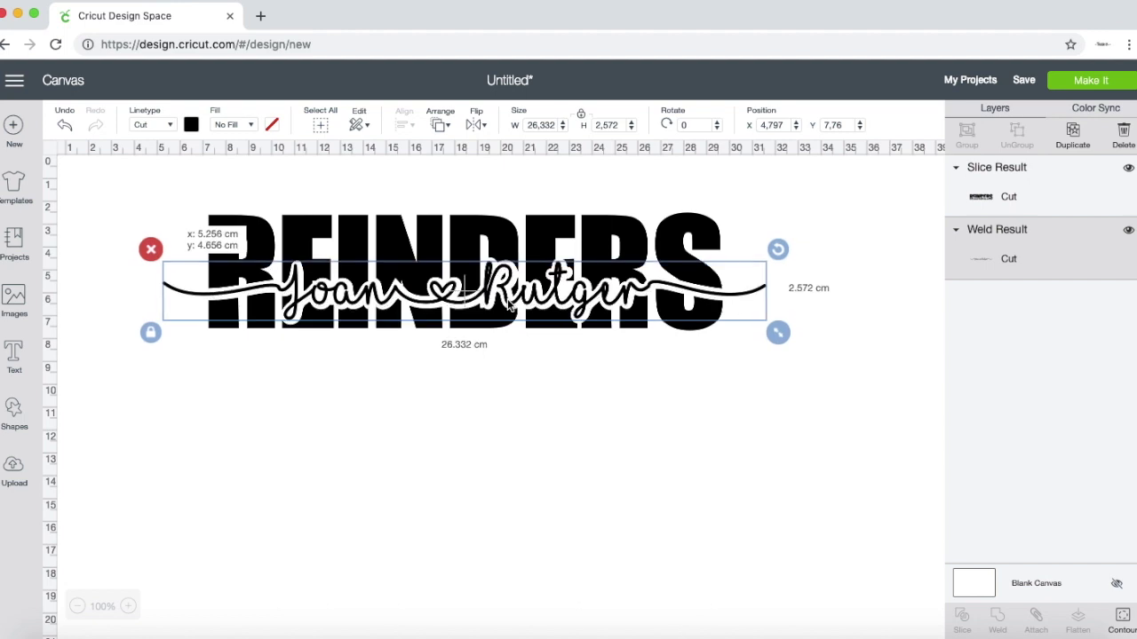
left_click(651, 527)
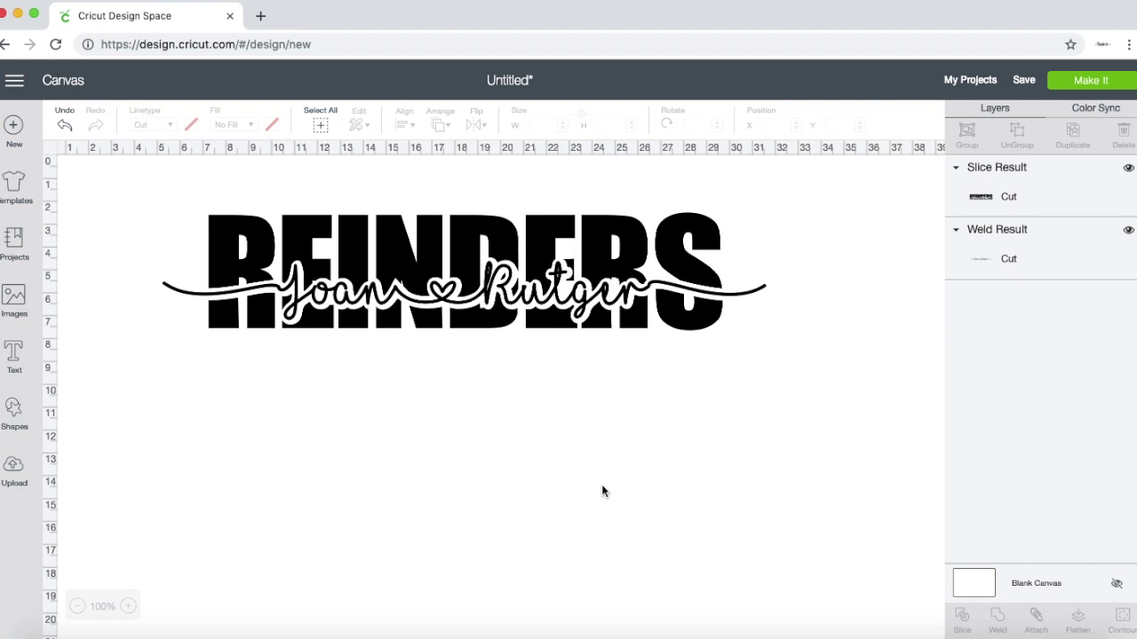
- Nudge the 22.438 × 5.136 cm REINDERS slightly so the thin script sits centred in its channel
left_click_drag(493, 303, 495, 304)
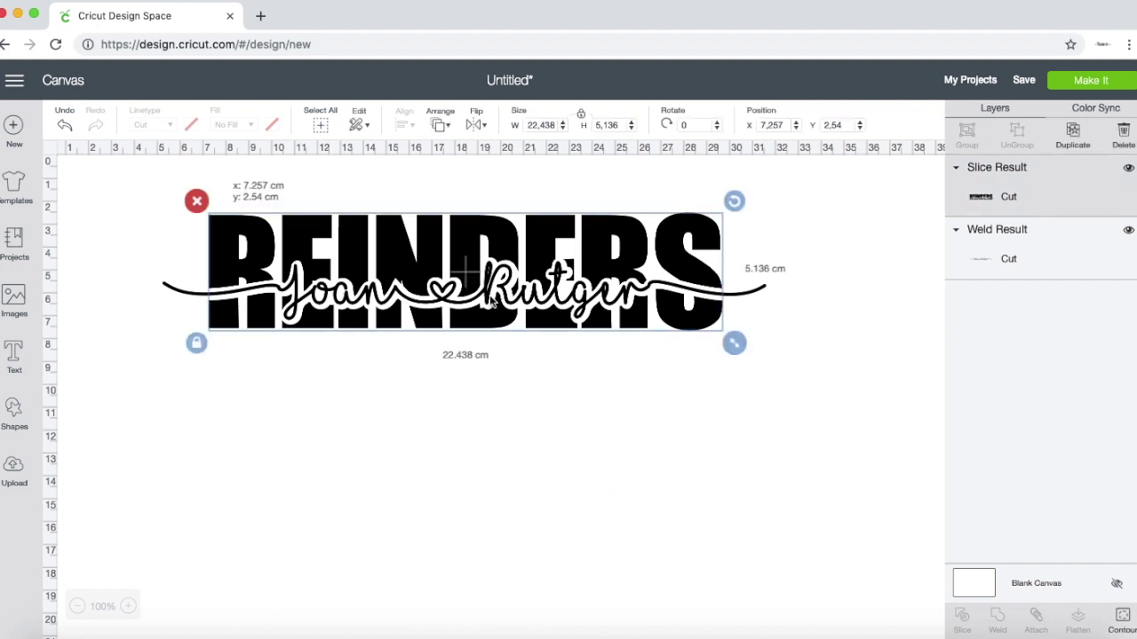
left_click_drag(495, 303, 491, 301)
left_click(593, 462)
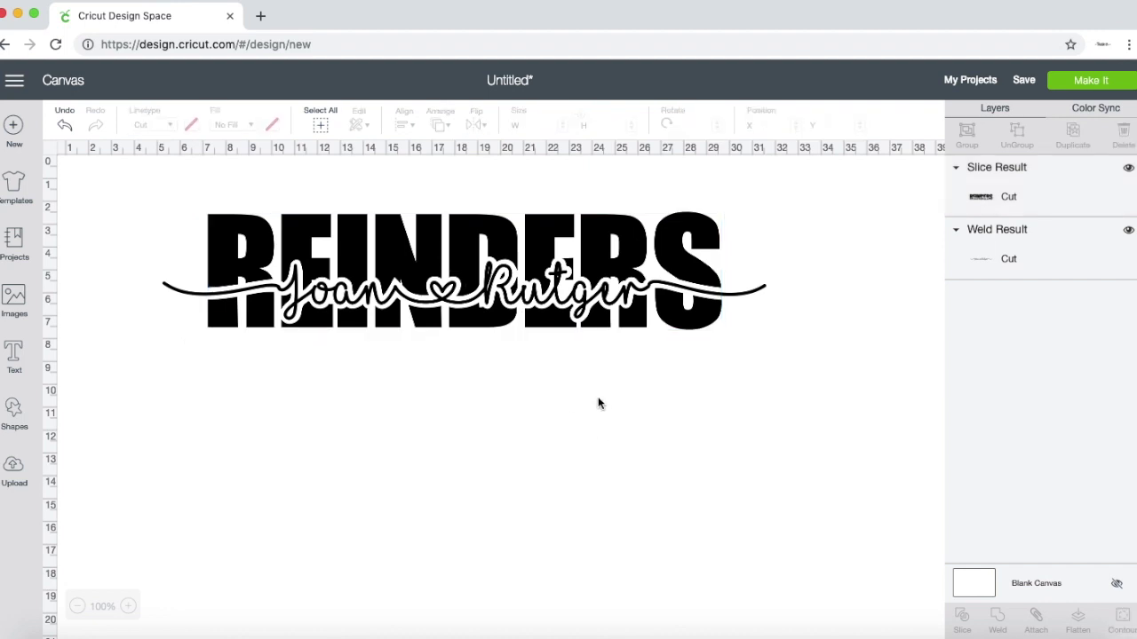